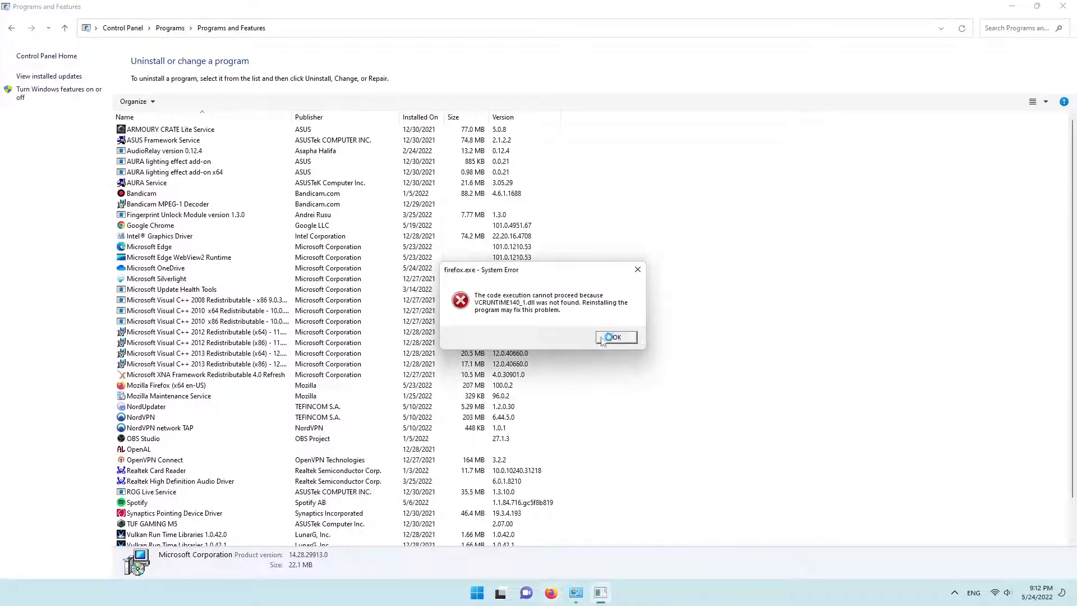
Step: Dismiss the firefox.exe system error and open Google Chrome
{"action": "left_click", "coordinate": [617, 337]}
{"action": "left_click", "coordinate": [489, 593]}
{"action": "type", "text": "google chrome"}
{"action": "key", "text": "Return"}
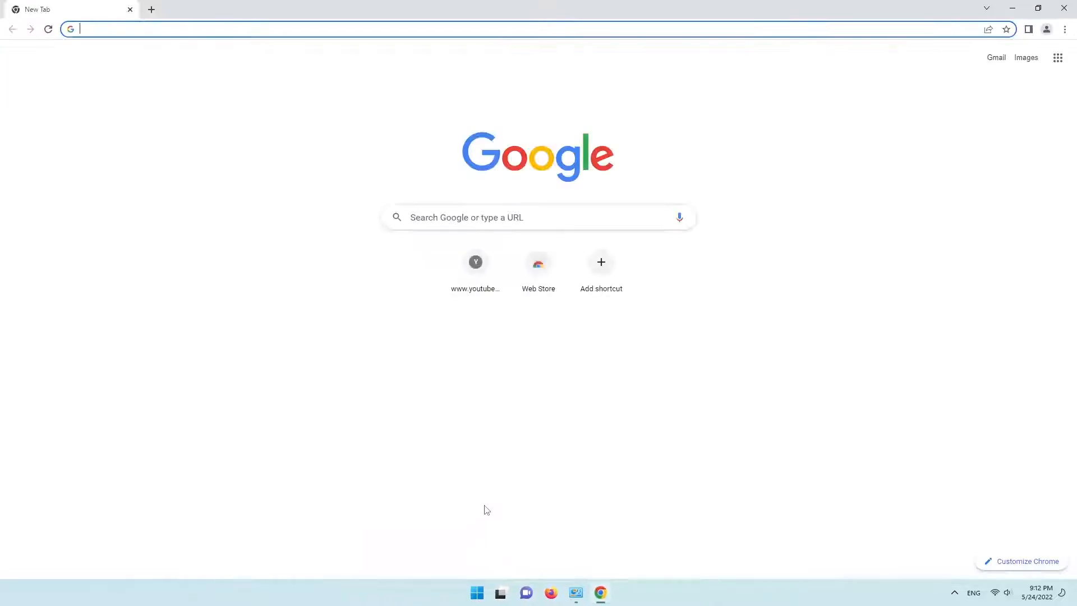
Step: Search the web for "download visual c++ redistributable all in one pack"
{"action": "type", "text": "down"}
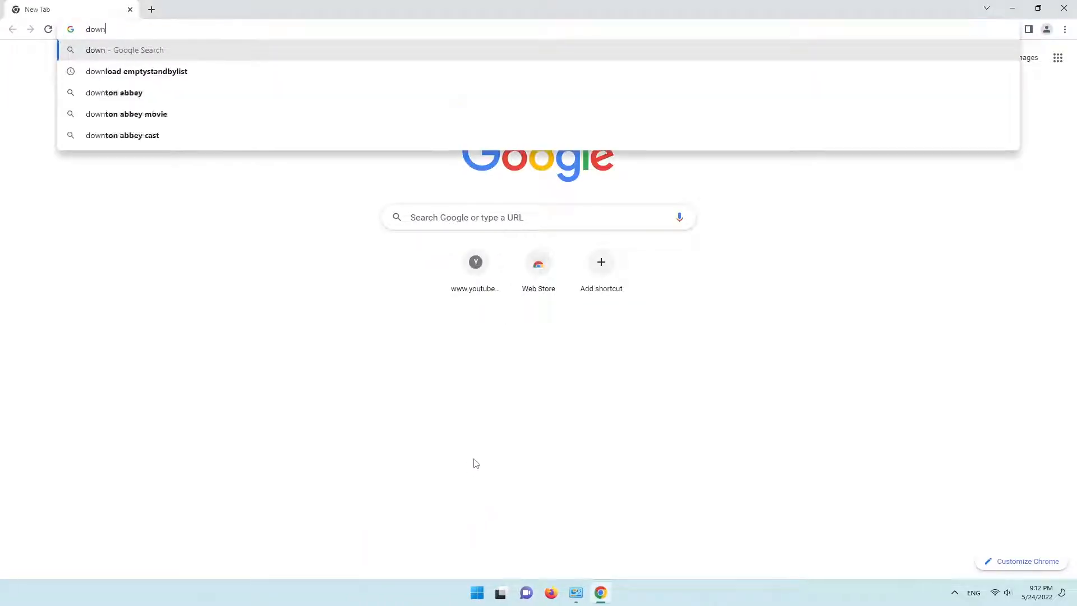
{"action": "type", "text": "load "}
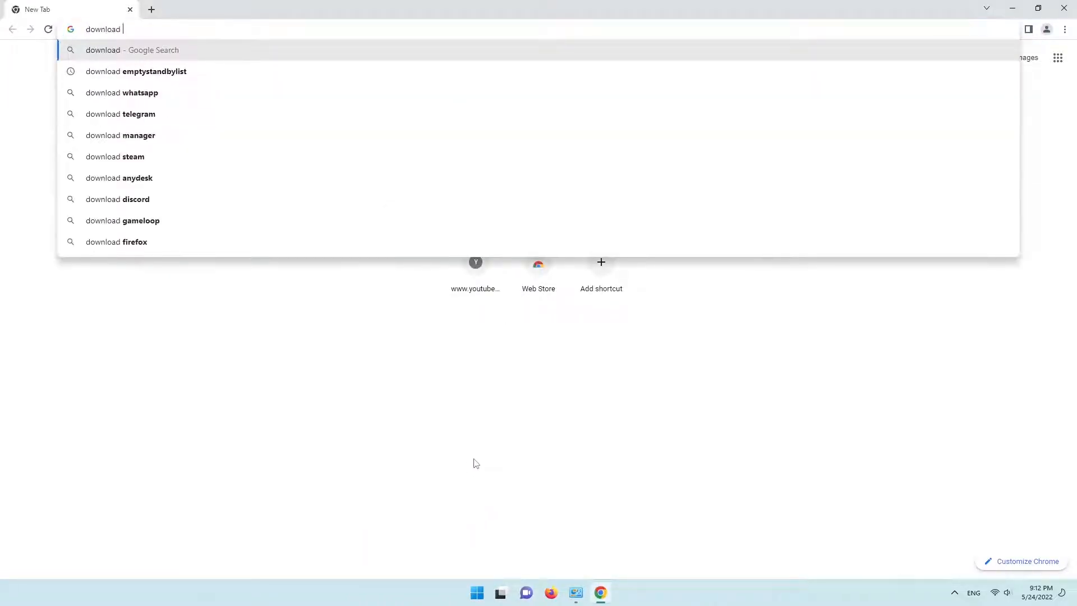
{"action": "type", "text": "micfo"}
{"action": "key", "text": "BackSpace"}
{"action": "key", "text": "BackSpace"}
{"action": "type", "text": "rosoft c++"}
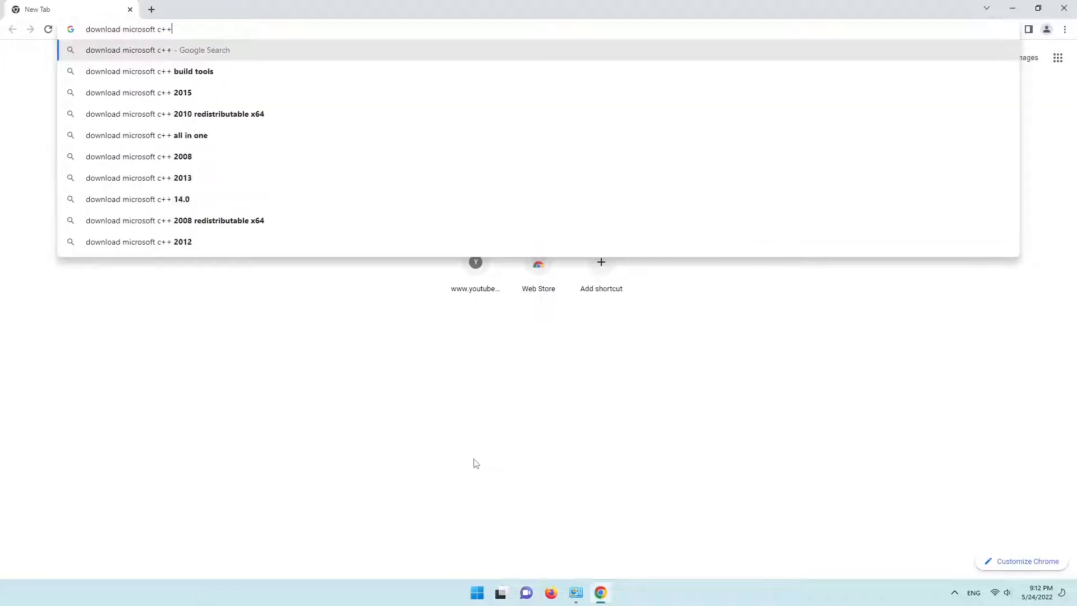
{"action": "key", "text": "Down"}
{"action": "key", "text": "Down"}
{"action": "key", "text": "Down"}
{"action": "key", "text": "Down"}
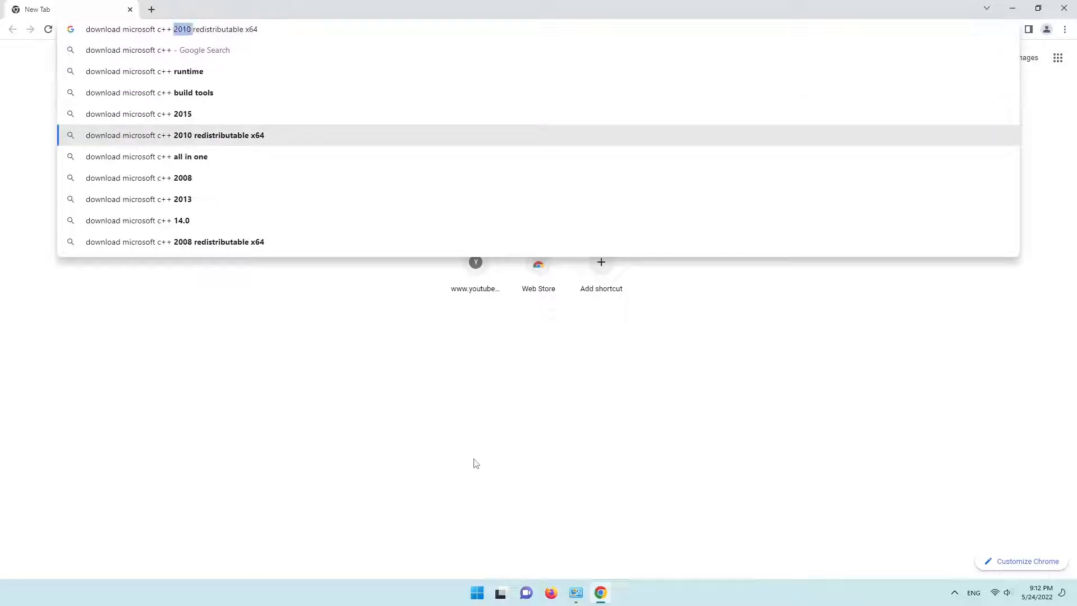
{"action": "key", "text": "BackSpace"}
{"action": "key", "text": "BackSpace"}
{"action": "key", "text": "BackSpace"}
{"action": "key", "text": "BackSpace"}
{"action": "type", "text": "all"}
{"action": "key", "text": "Down"}
{"action": "key", "text": "End"}
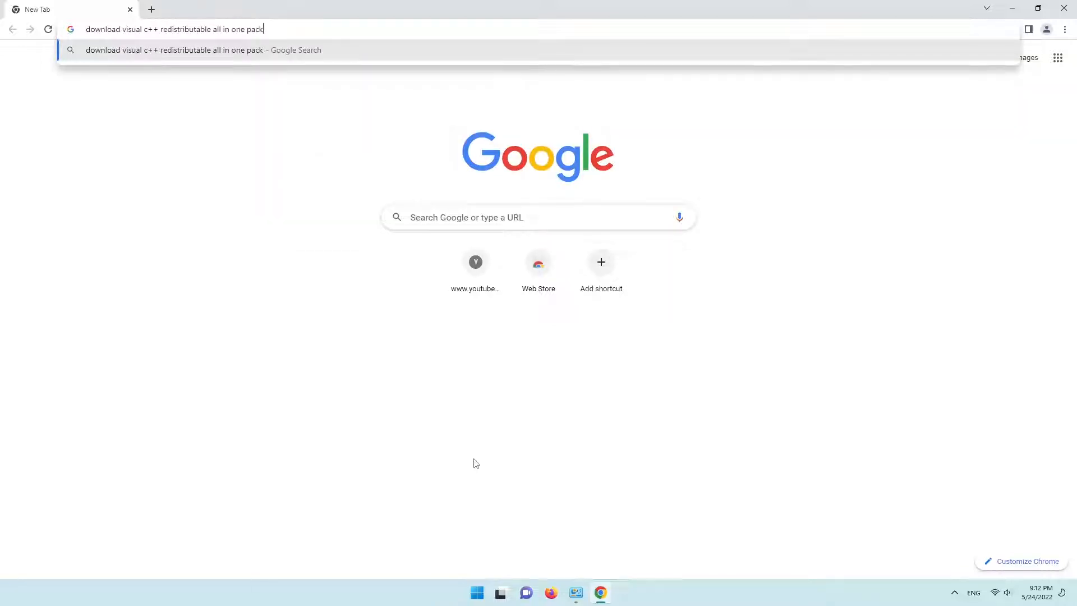
{"action": "key", "text": "Return"}
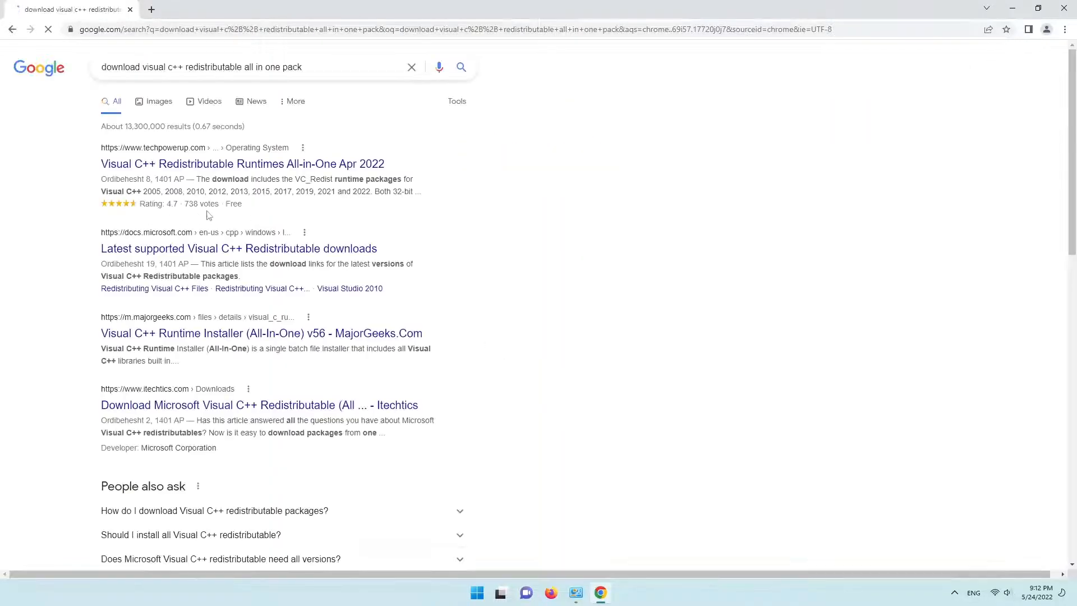
Step: Open the TechPowerUp result in a new tab and download the Visual C++ Redistributable Runtimes All-in-One Apr 2022 package from the TechPowerUp SG server
{"action": "left_click", "coordinate": [244, 164]}
{"action": "middle_click", "coordinate": [244, 164]}
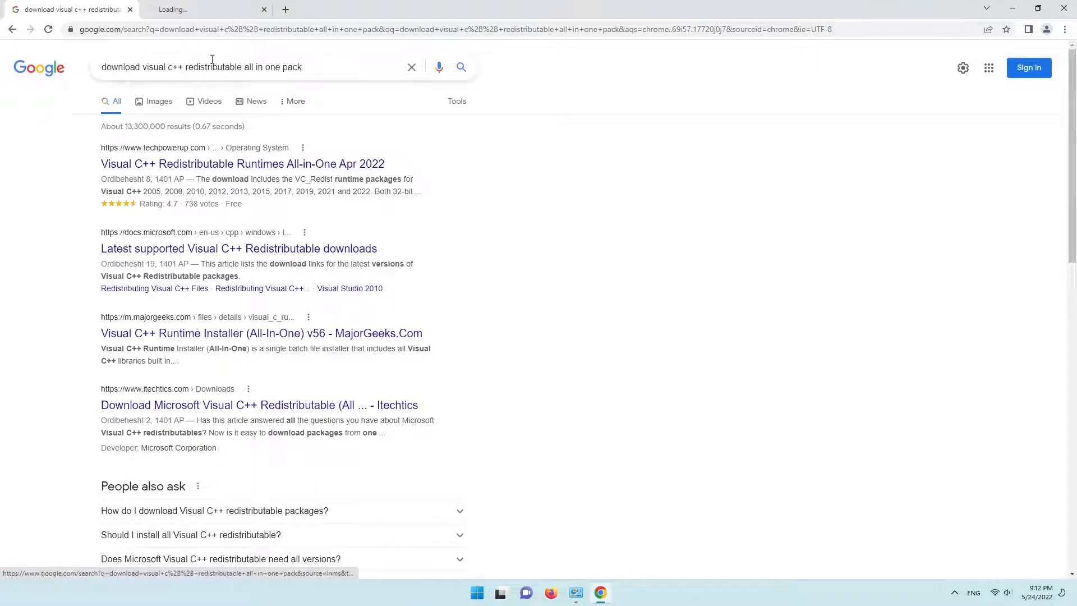
{"action": "left_click", "coordinate": [200, 5]}
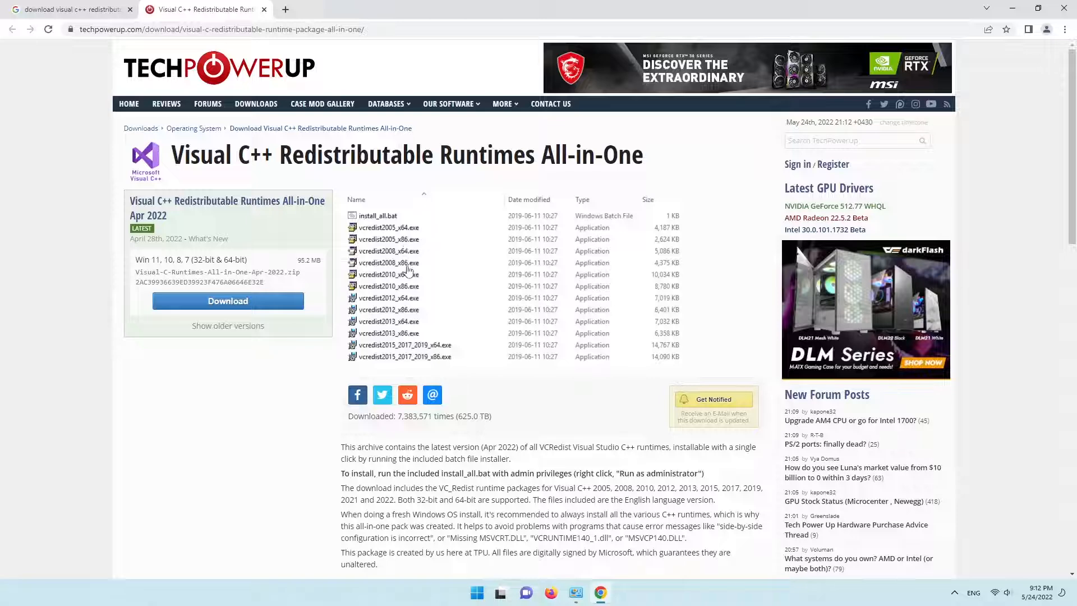
{"action": "left_click", "coordinate": [253, 306]}
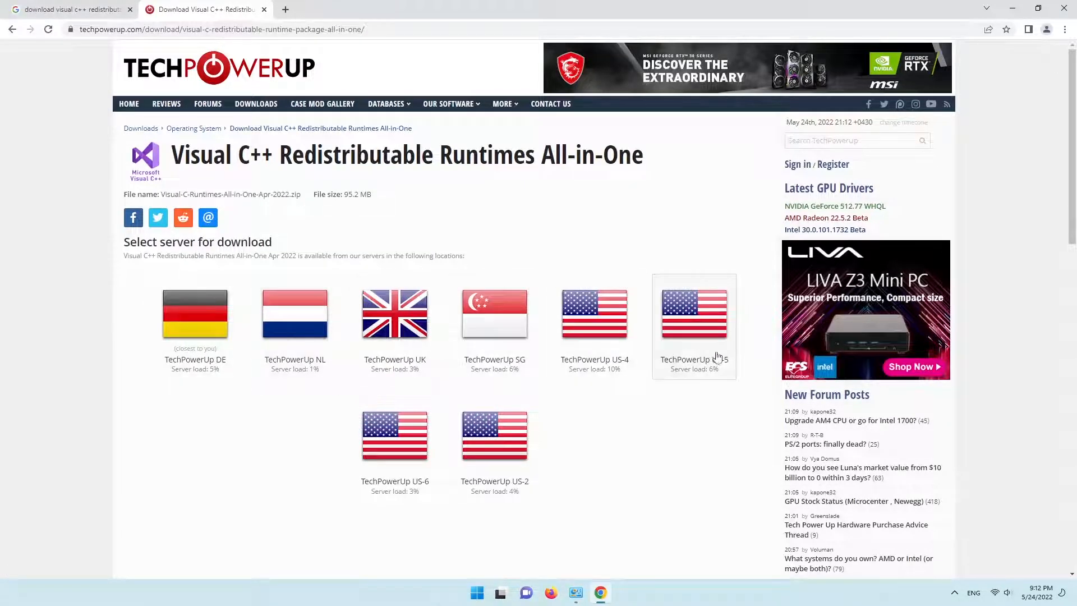
{"action": "left_click", "coordinate": [477, 345]}
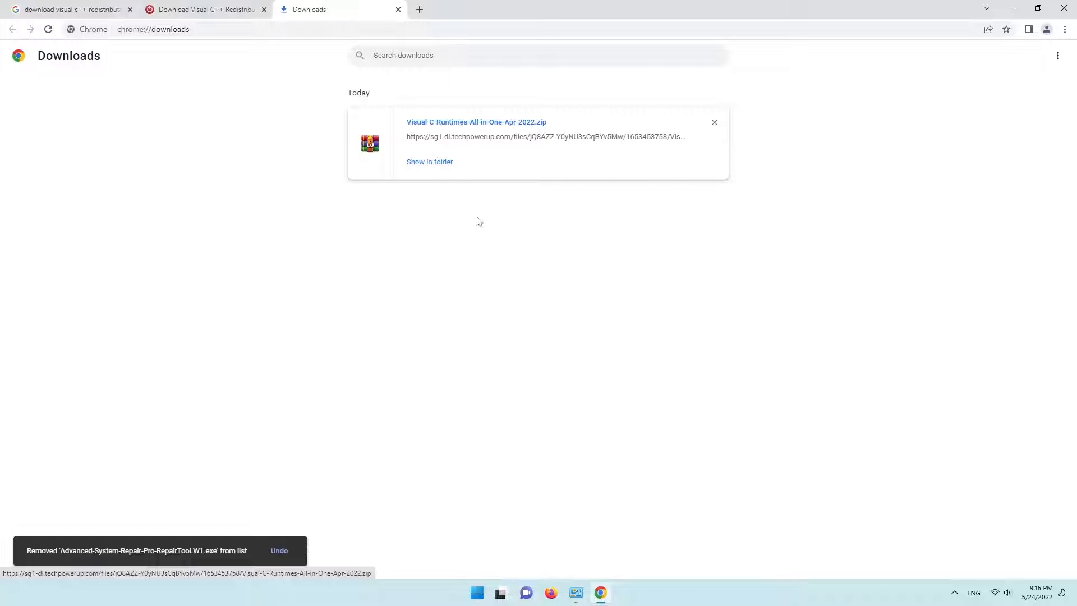
Step: Open the downloaded Visual-C-Runtimes-All-in-One-Apr-2022.zip from its folder and clear the other windows off the desktop
{"action": "left_click", "coordinate": [426, 163]}
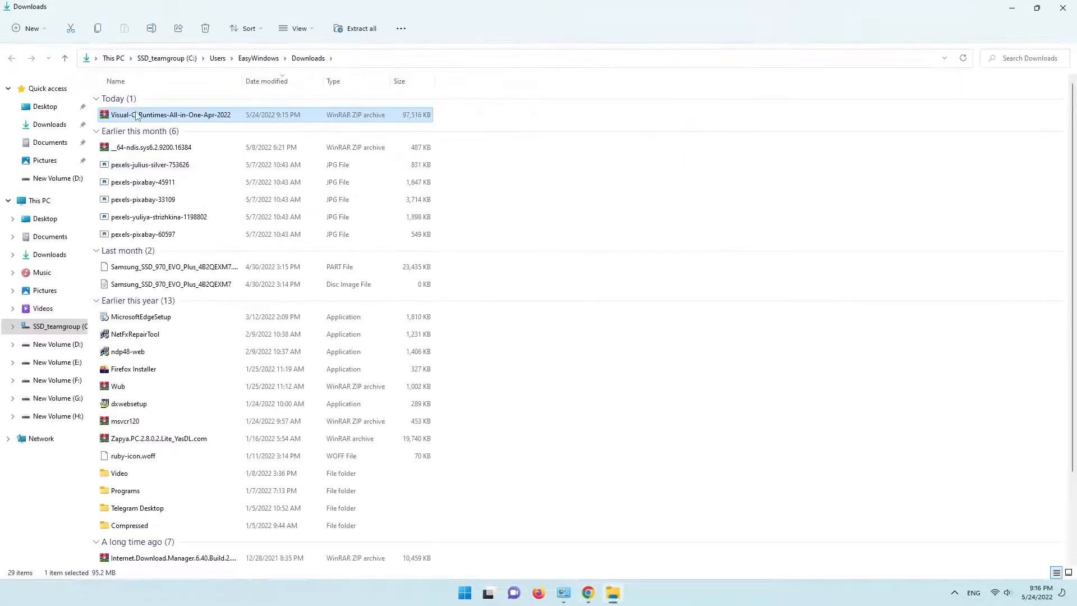
{"action": "double_click", "coordinate": [138, 114]}
{"action": "left_click", "coordinate": [1012, 7]}
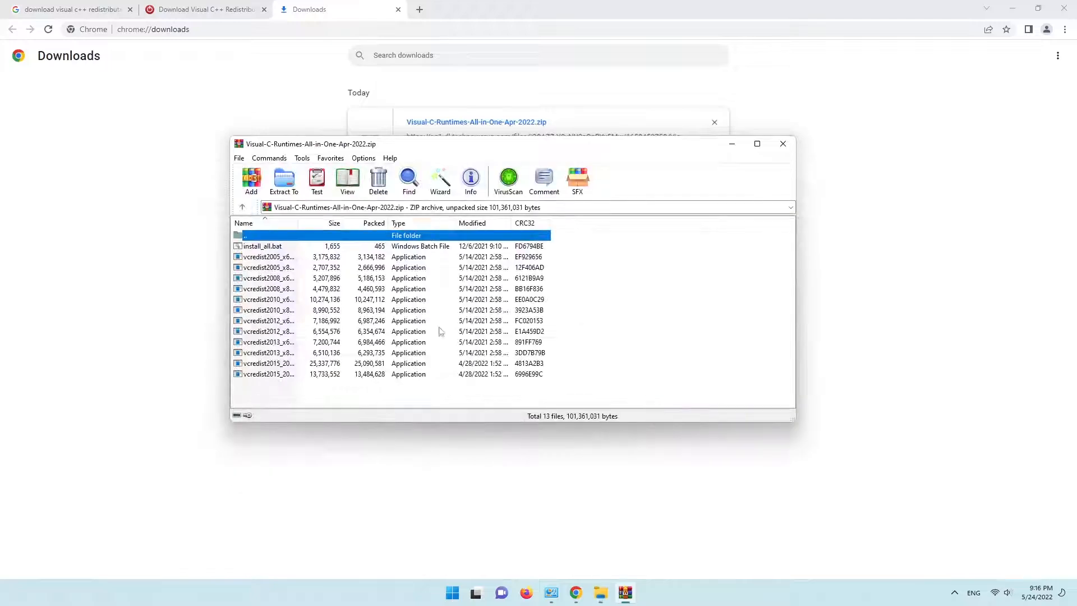
{"action": "left_click", "coordinate": [1011, 7]}
{"action": "left_click", "coordinate": [1063, 8]}
Step: Extract all files of the archive into a new Desktop folder named Visual-C-Runtimes-All-in-One-Apr-2022
{"action": "left_click_drag", "start_coordinate": [342, 403], "coordinate": [257, 251]}
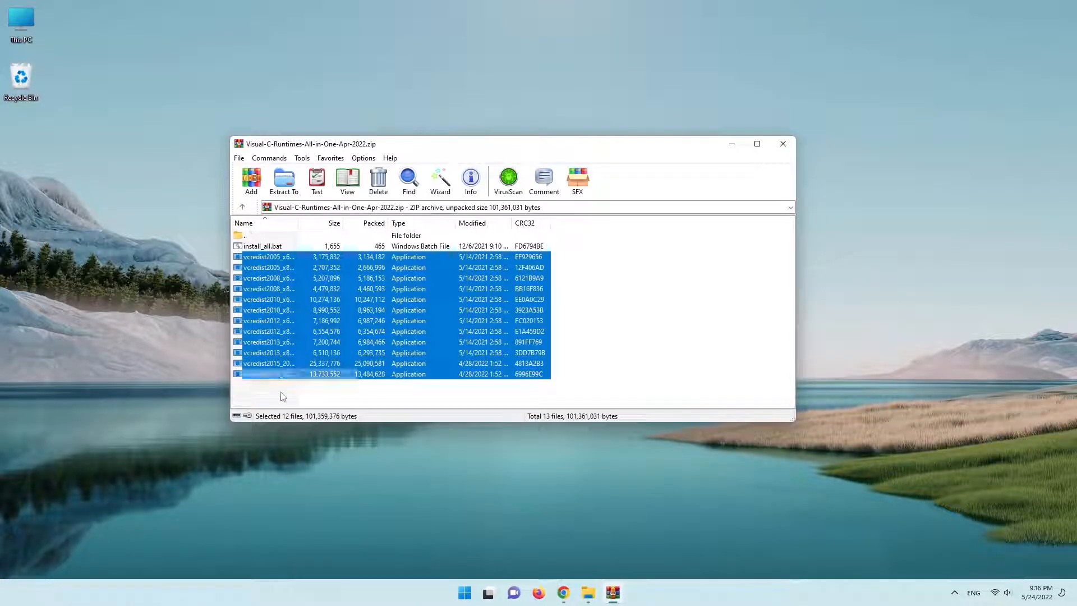
{"action": "left_click", "coordinate": [281, 377]}
{"action": "left_click", "coordinate": [265, 246], "text": "shift"}
{"action": "key", "text": "alt+e"}
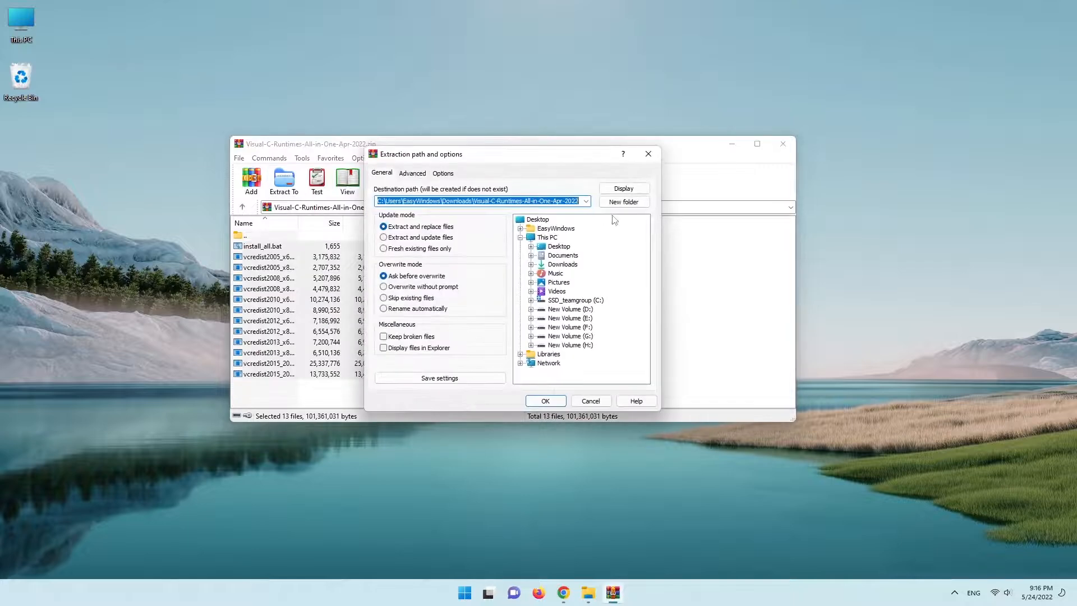
{"action": "left_click", "coordinate": [530, 219]}
{"action": "left_click_drag", "start_coordinate": [523, 154], "coordinate": [896, 166]}
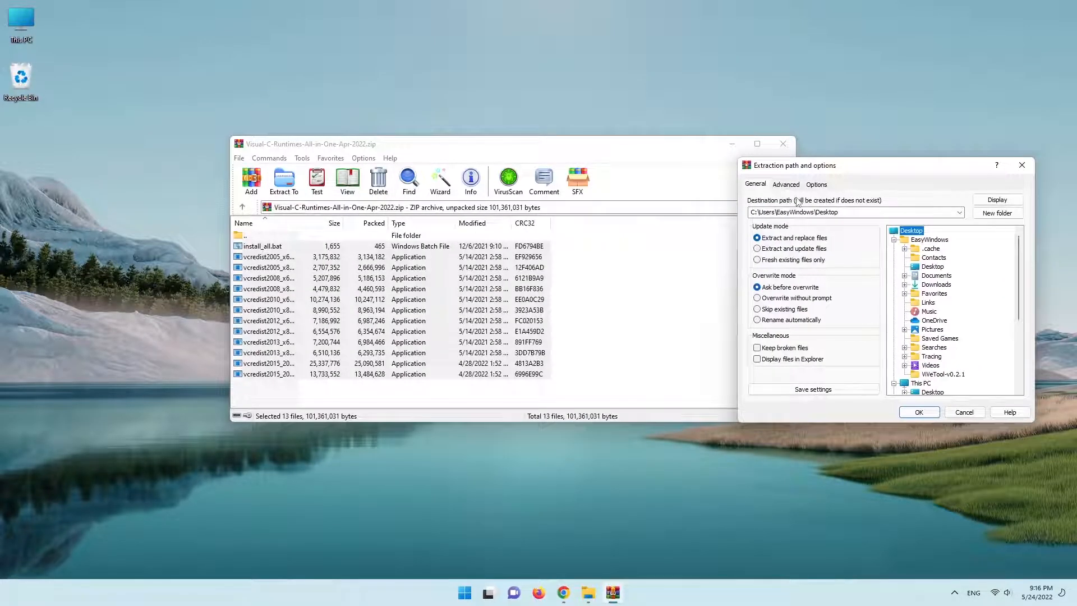
{"action": "left_click", "coordinate": [1010, 215]}
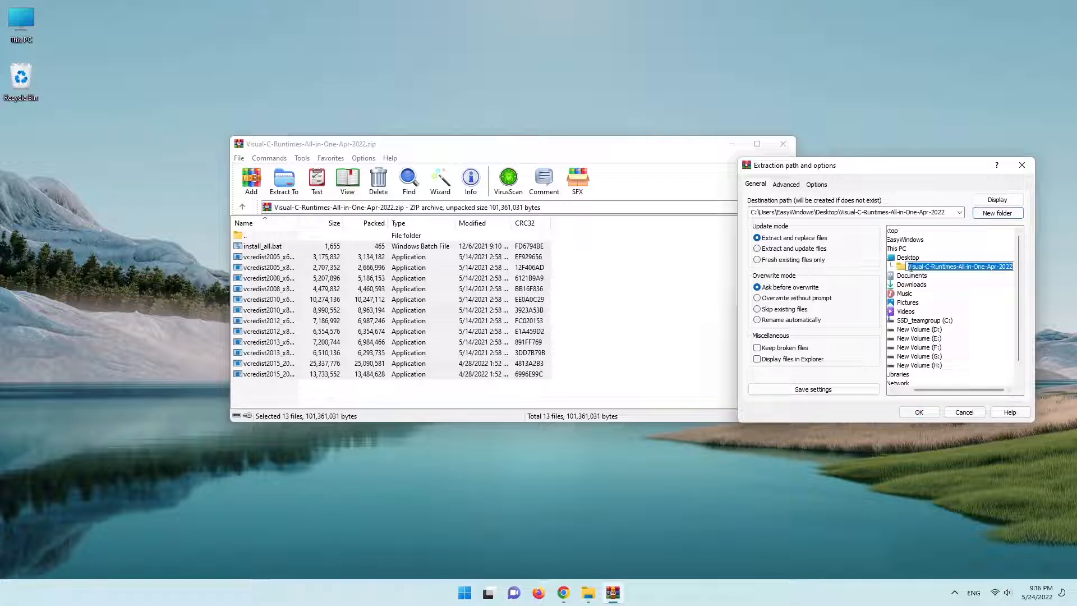
{"action": "key", "text": "Return"}
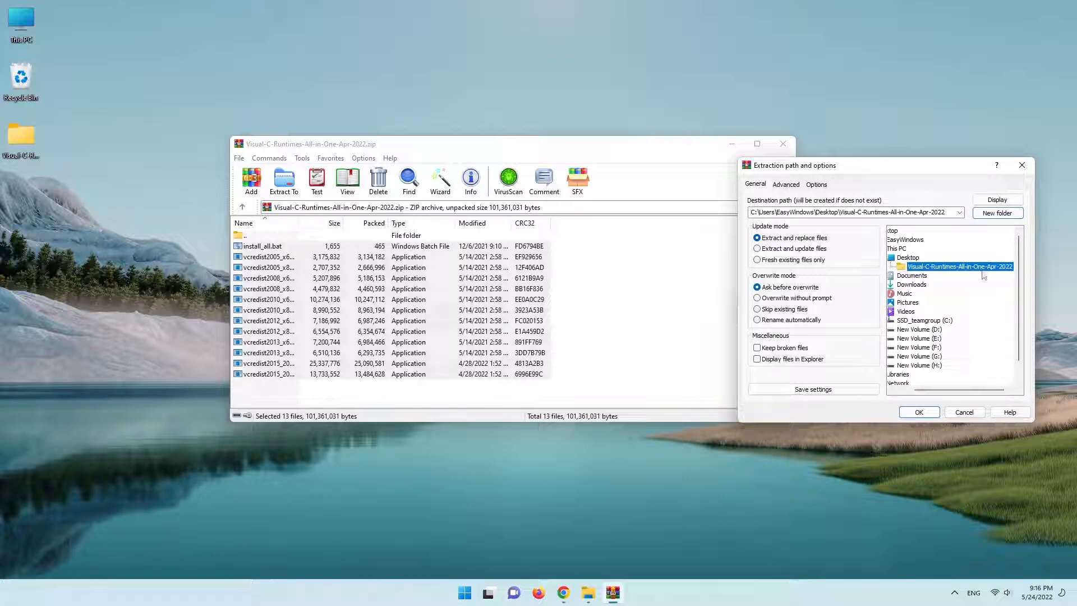
{"action": "left_click", "coordinate": [918, 412]}
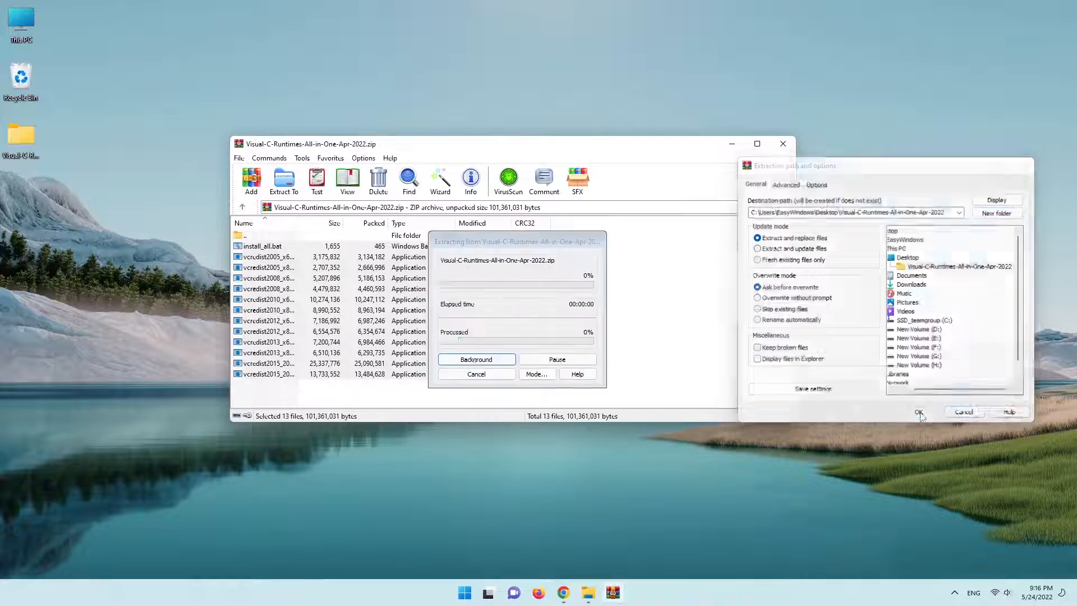
Step: Open the extracted folder on the desktop and run the install_all batch file
{"action": "double_click", "coordinate": [25, 143]}
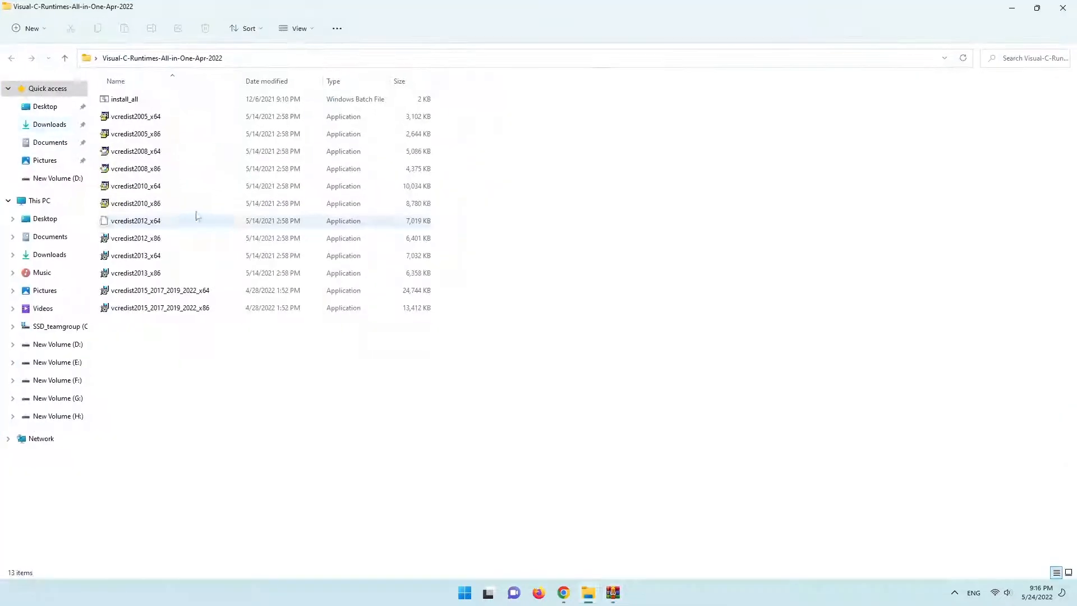
{"action": "left_click", "coordinate": [131, 105]}
{"action": "right_click", "coordinate": [130, 105]}
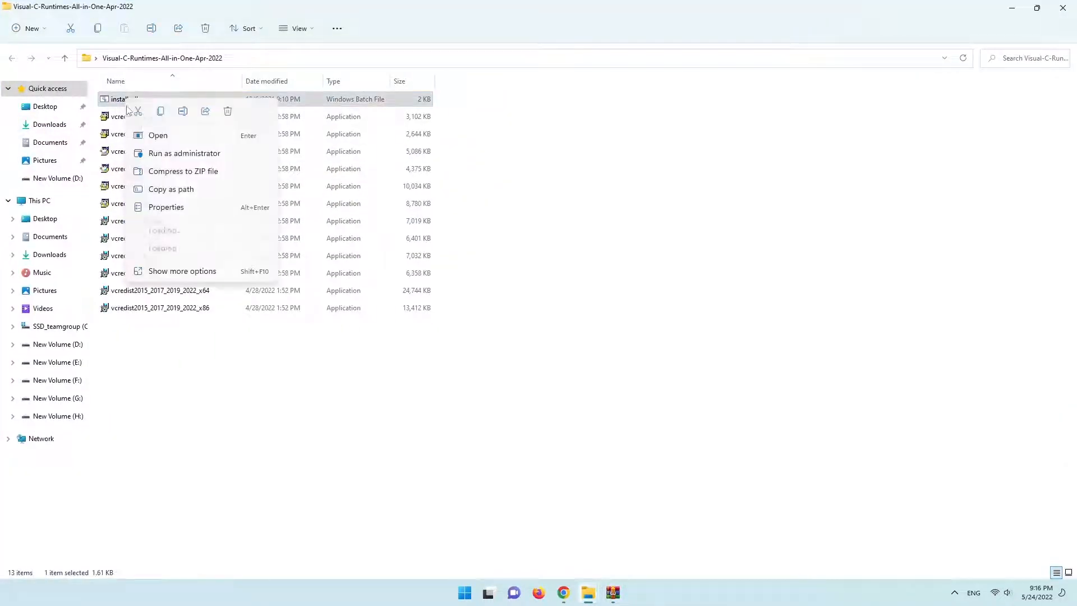
{"action": "left_click", "coordinate": [190, 273]}
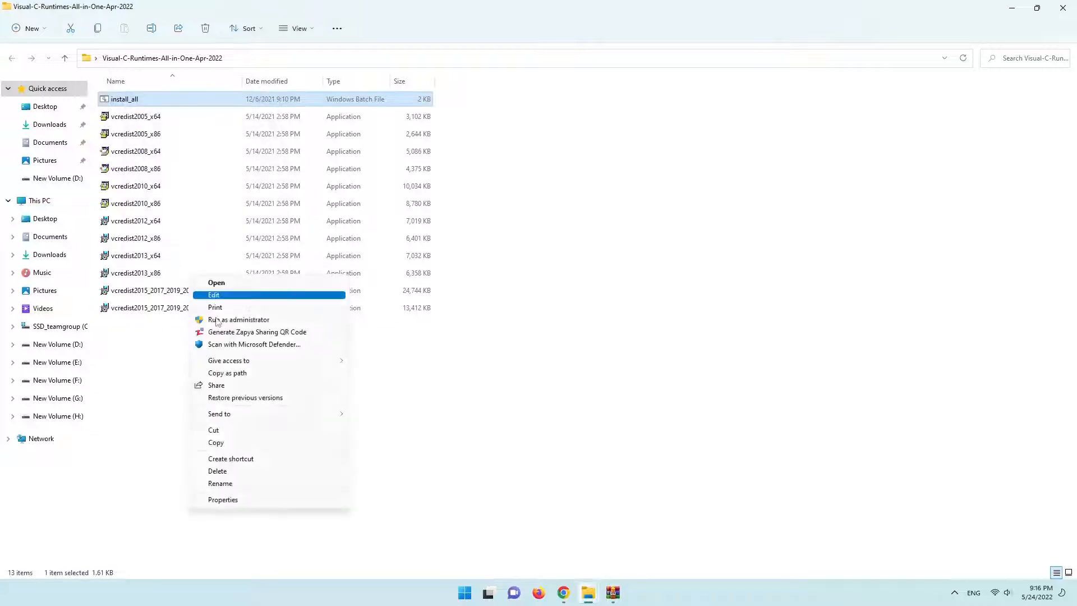
{"action": "left_click", "coordinate": [217, 284]}
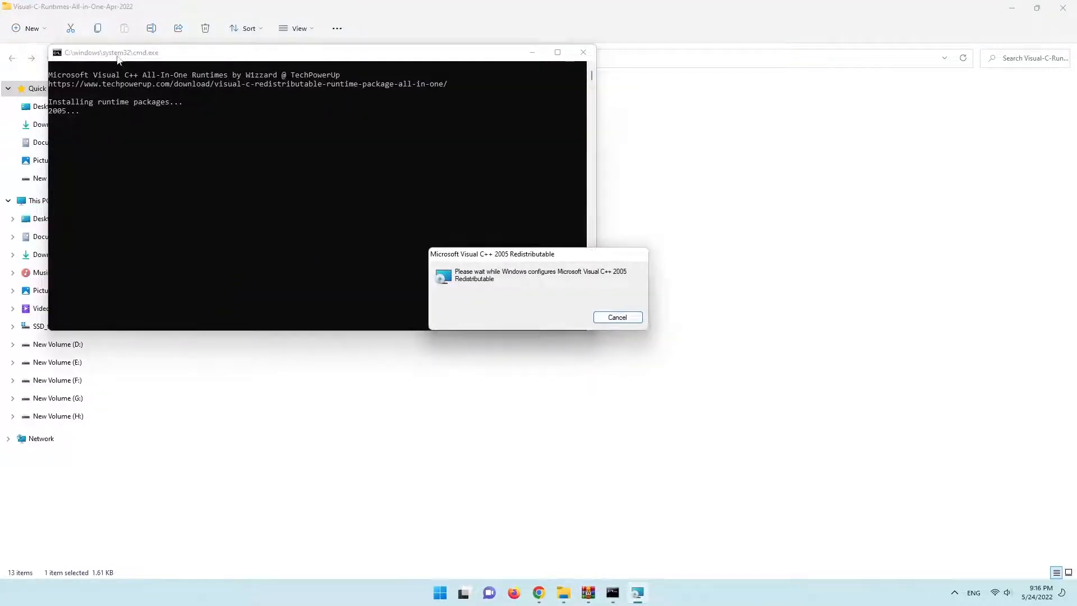
Step: Open the install_all batch file for editing and read through its runtime installation commands
{"action": "left_click", "coordinate": [148, 3]}
{"action": "right_click", "coordinate": [127, 105]}
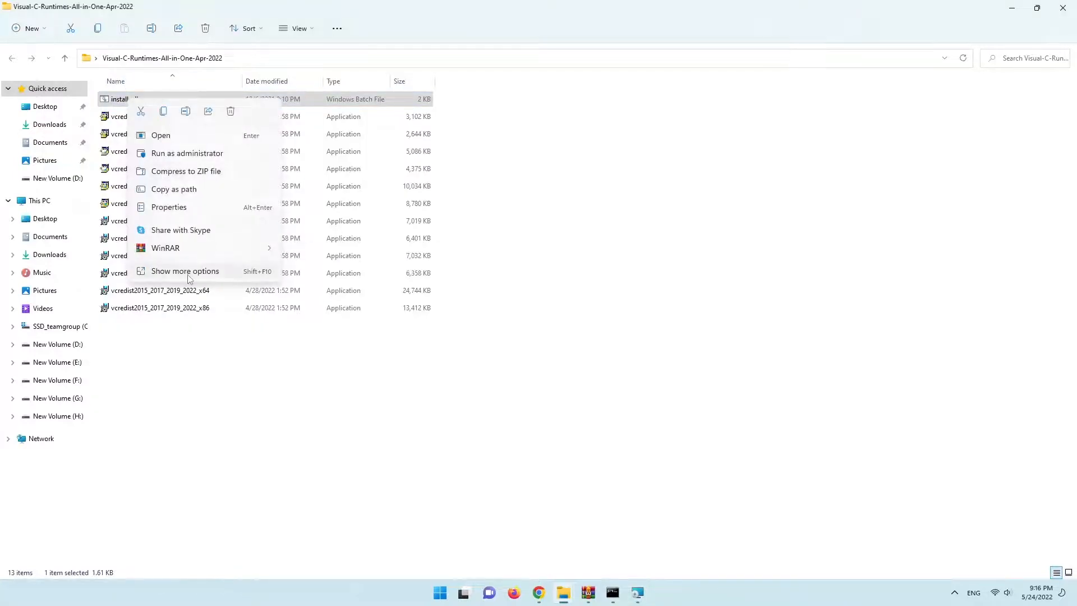
{"action": "left_click", "coordinate": [189, 274]}
{"action": "left_click", "coordinate": [215, 296]}
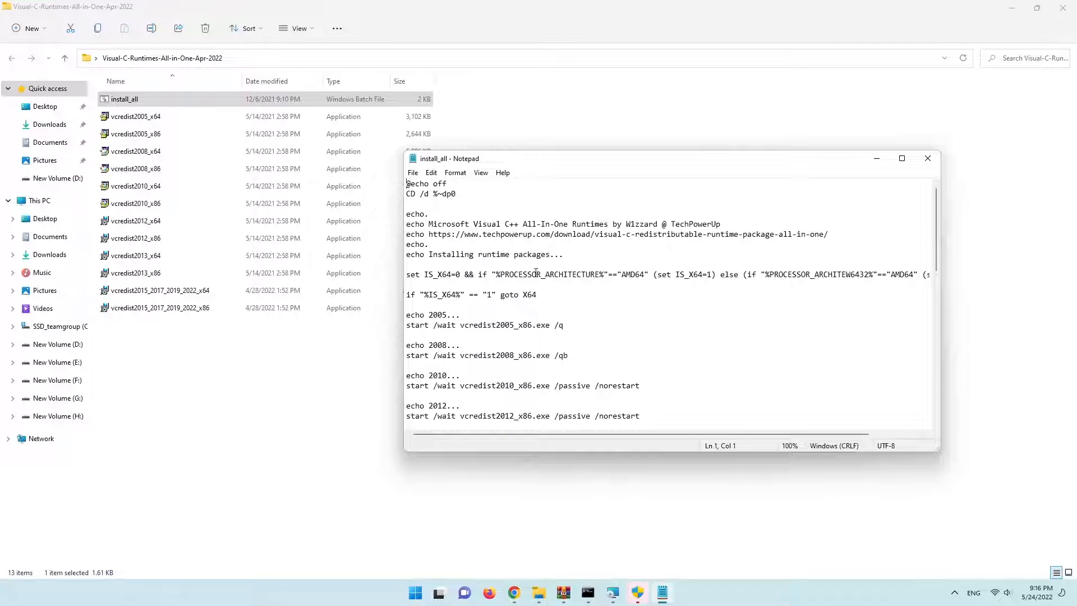
{"action": "scroll", "coordinate": [541, 272], "scroll_direction": "down", "scroll_amount": 12}
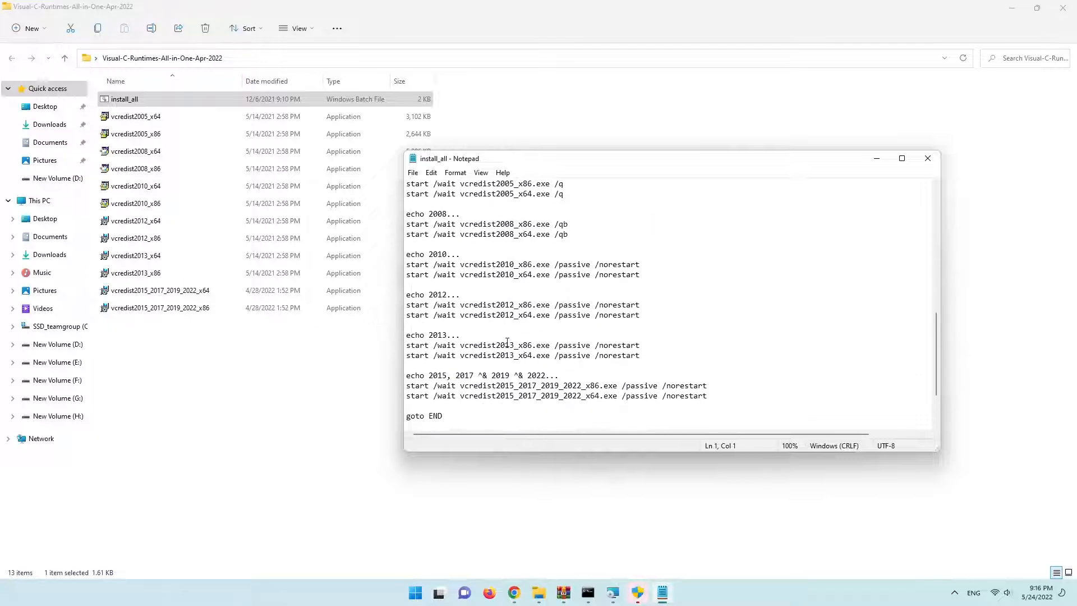
{"action": "scroll", "coordinate": [507, 342], "scroll_direction": "down", "scroll_amount": 3}
Step: Close the Notepad, extracted folder and archive windows, and restart the computer
{"action": "left_click", "coordinate": [903, 158]}
{"action": "left_click", "coordinate": [1068, 7]}
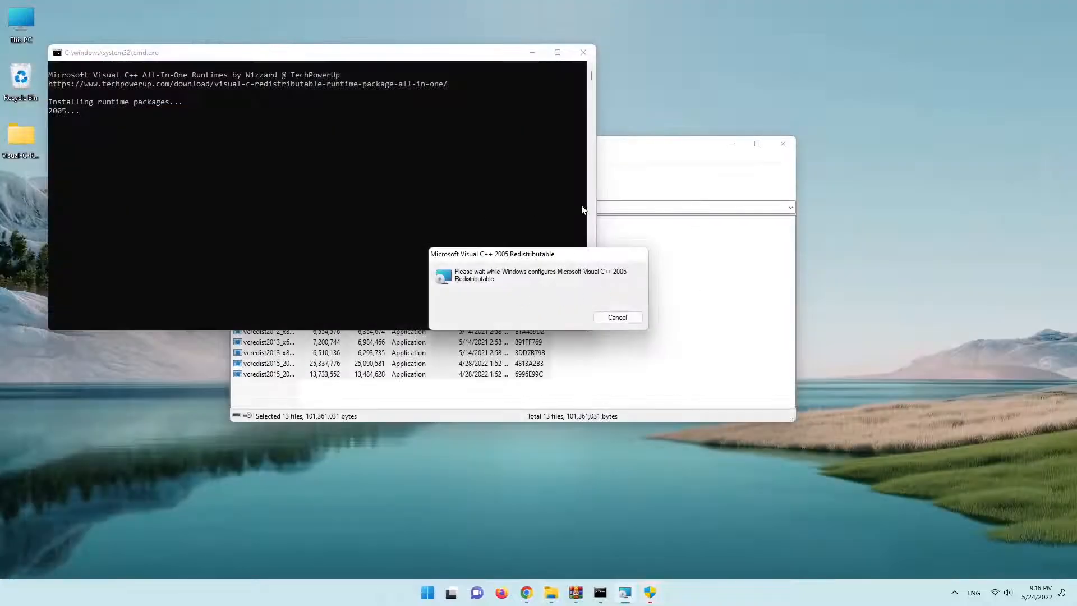
{"action": "left_click", "coordinate": [791, 144]}
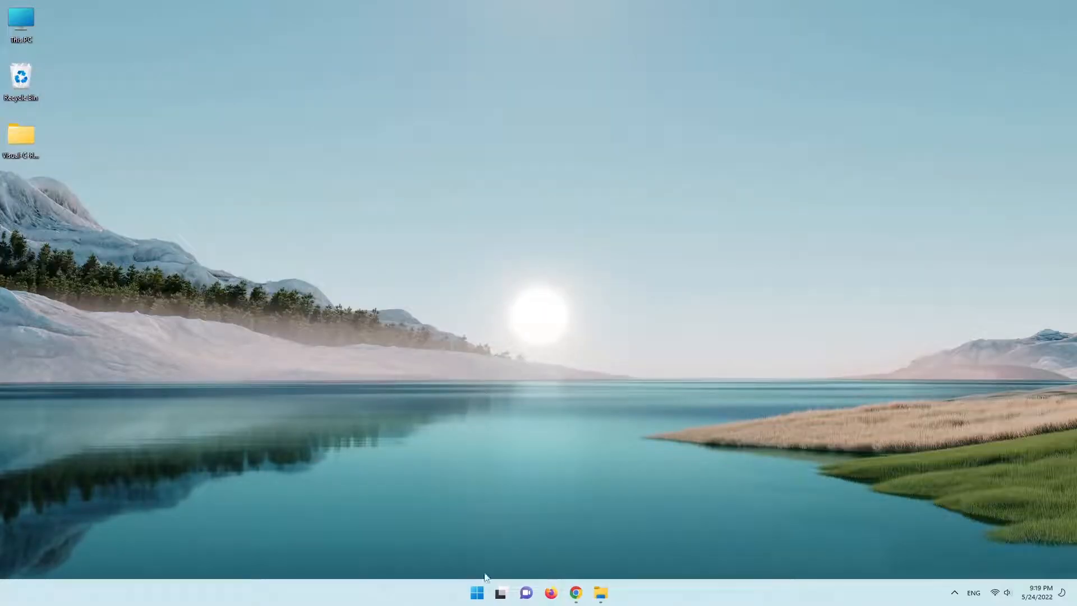
{"action": "left_click", "coordinate": [478, 594]}
{"action": "left_click", "coordinate": [678, 554]}
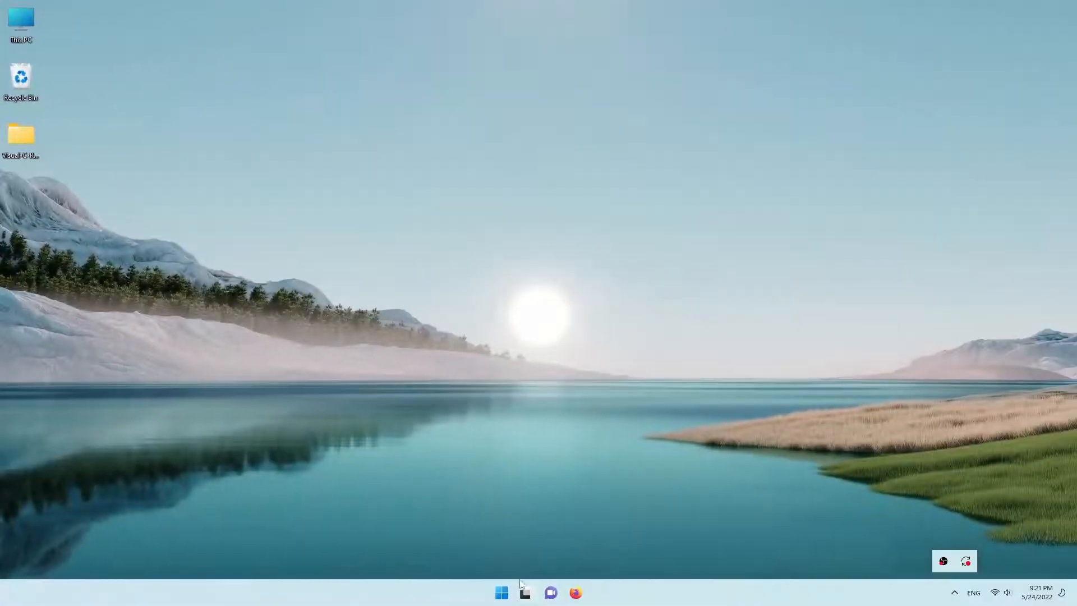
Step: Open Registry Editor as administrator and go to the key HKEY_LOCAL_MACHINE\SOFTWARE\Policies\Microsoft\Windows\OneDrive
{"action": "left_click", "coordinate": [502, 593]}
{"action": "type", "text": "rege"}
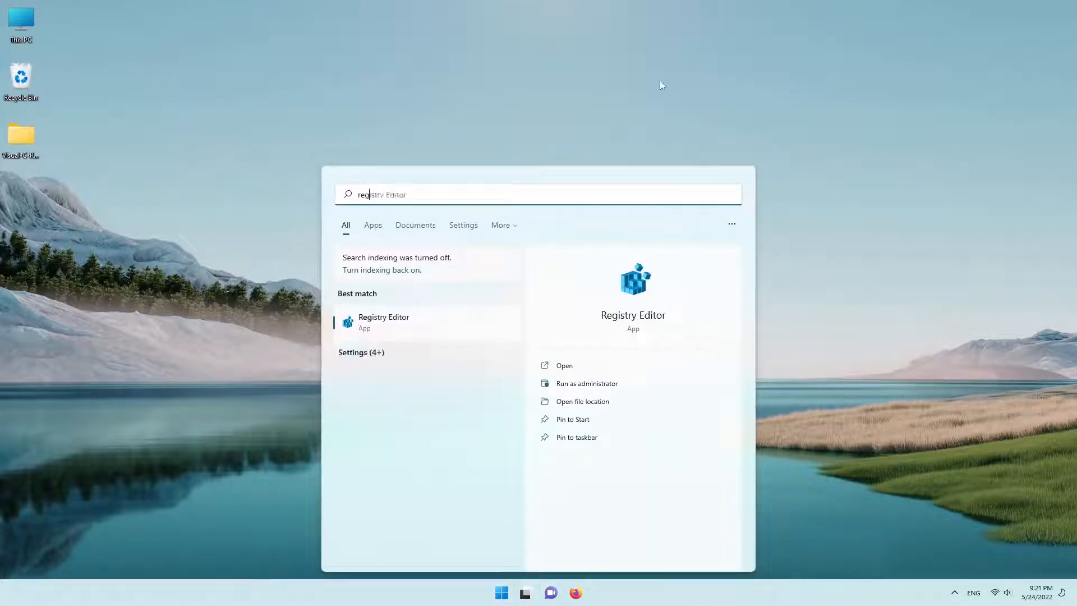
{"action": "left_click", "coordinate": [598, 379]}
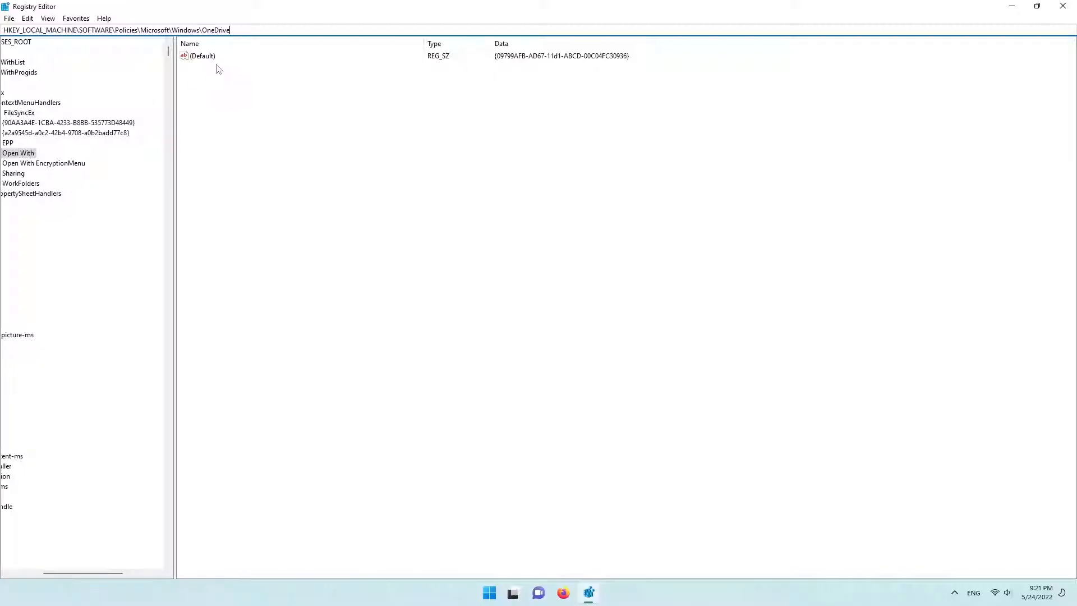
{"action": "key", "text": "Return"}
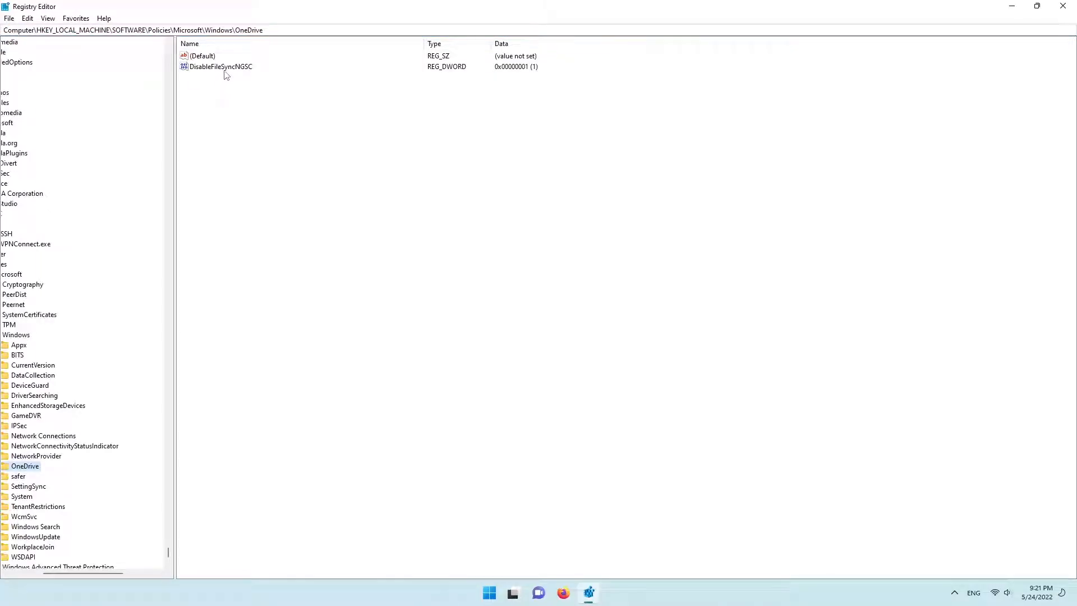
Step: Set the value data of DisableFileSyncNGSC in the OneDrive key to 0
{"action": "double_click", "coordinate": [225, 70]}
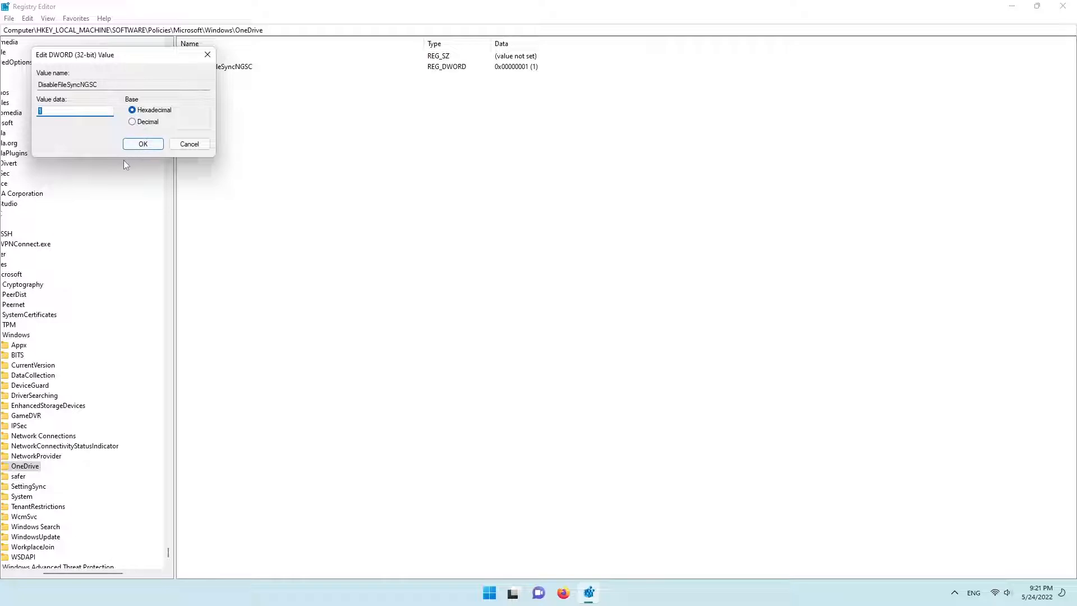
{"action": "left_click_drag", "start_coordinate": [123, 62], "coordinate": [391, 135]}
{"action": "key", "text": "Return"}
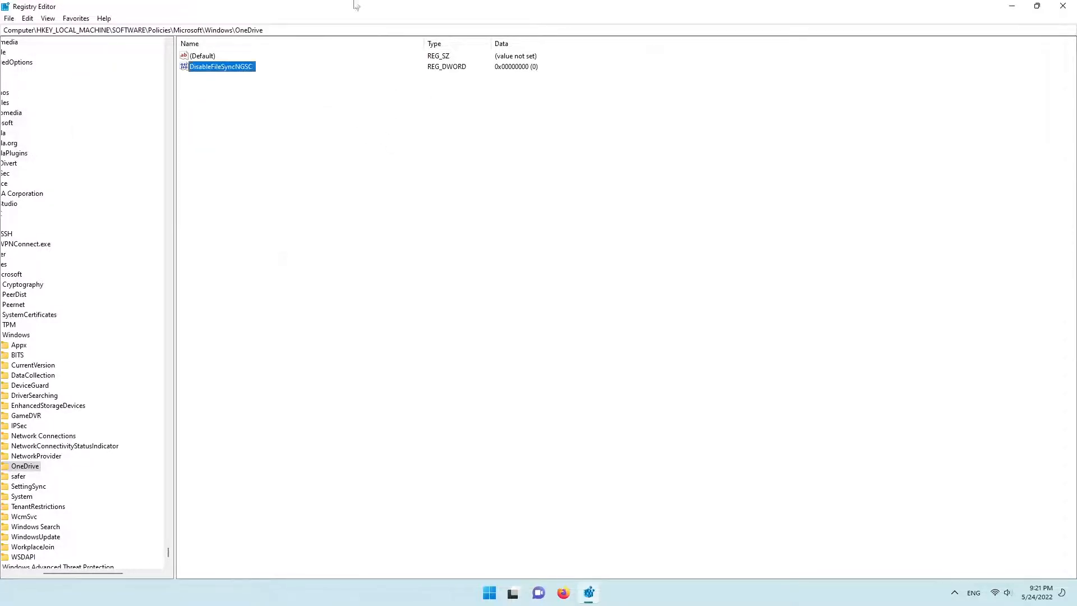
Step: Snap the Registry Editor window to the right half of the screen and view the options for creating a new value
{"action": "key", "text": "super+Right"}
{"action": "right_click", "coordinate": [870, 168]}
{"action": "mouse_move", "coordinate": [903, 138]}
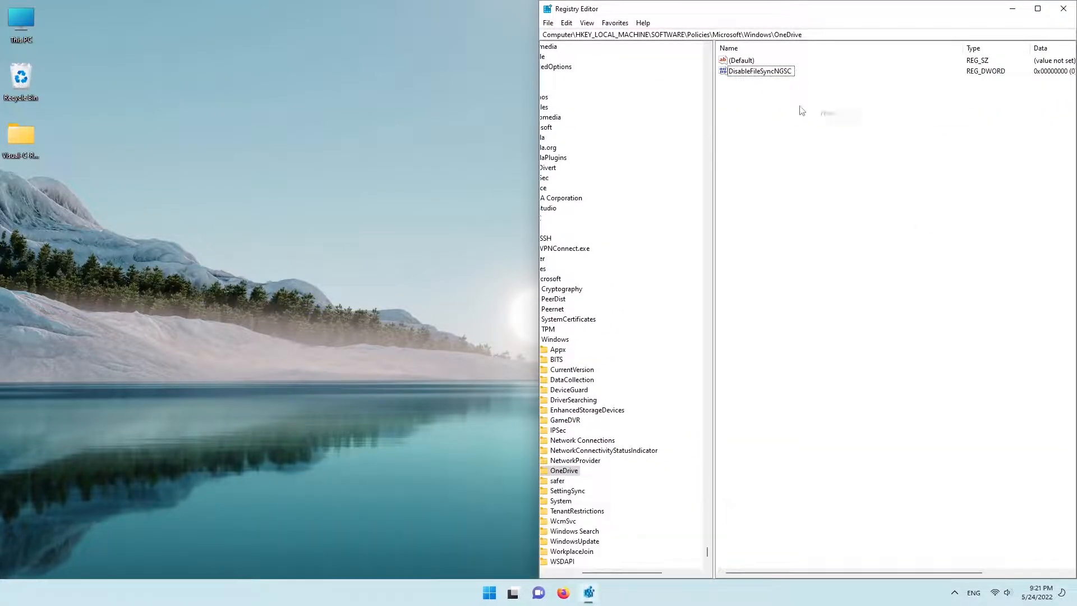
Step: Create a DWORD (32-bit) value named DisableFileSync in the OneDrive key with value data 0
{"action": "right_click", "coordinate": [801, 110]}
{"action": "mouse_move", "coordinate": [860, 115]}
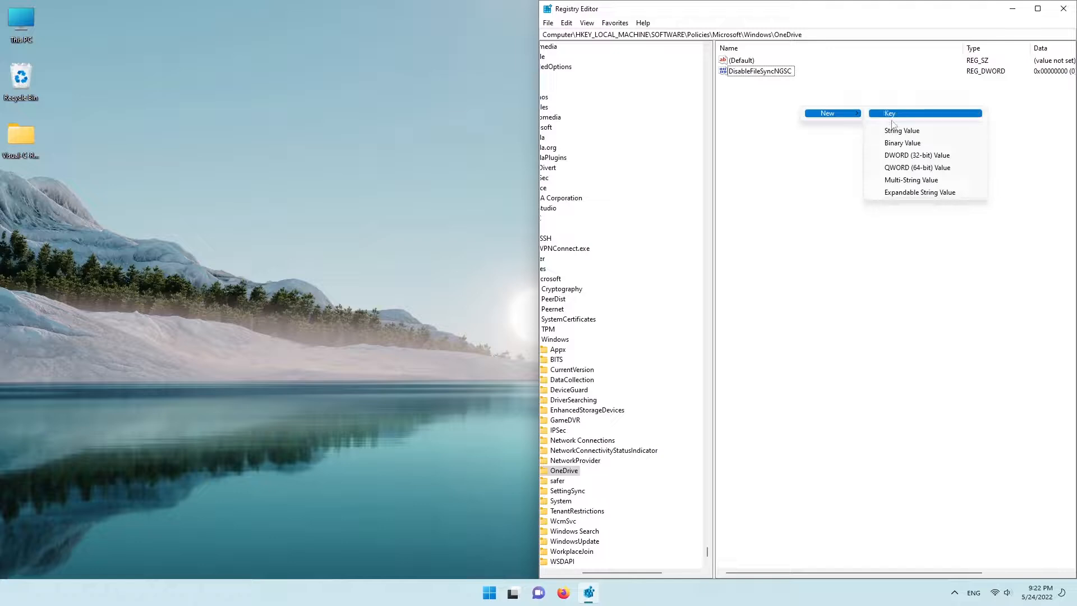
{"action": "left_click", "coordinate": [898, 155]}
{"action": "type", "text": "DisableFileSync"}
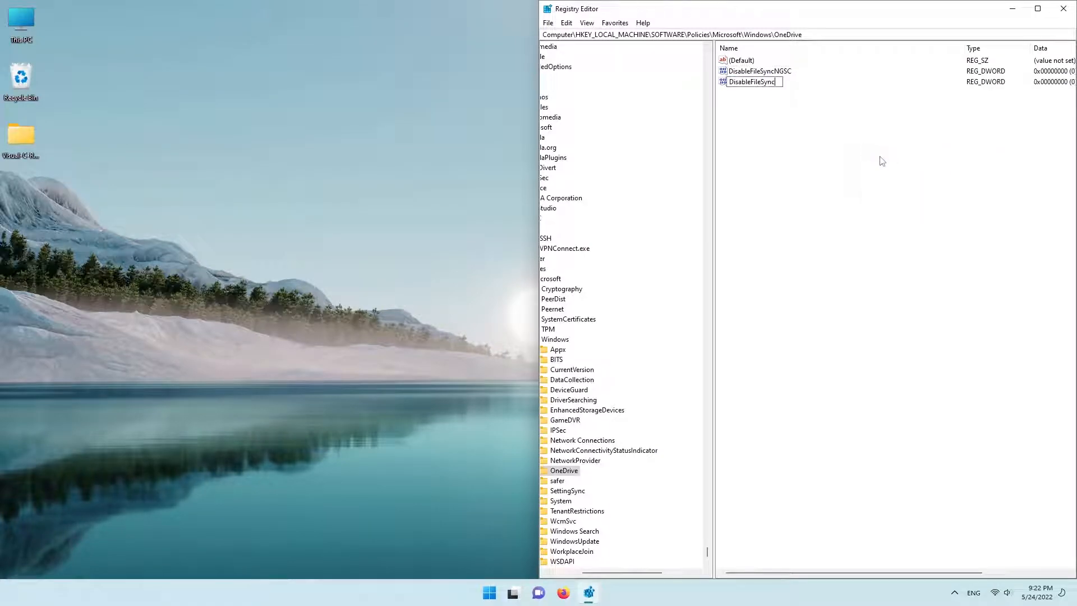
{"action": "key", "text": "Return"}
{"action": "key", "text": "Return"}
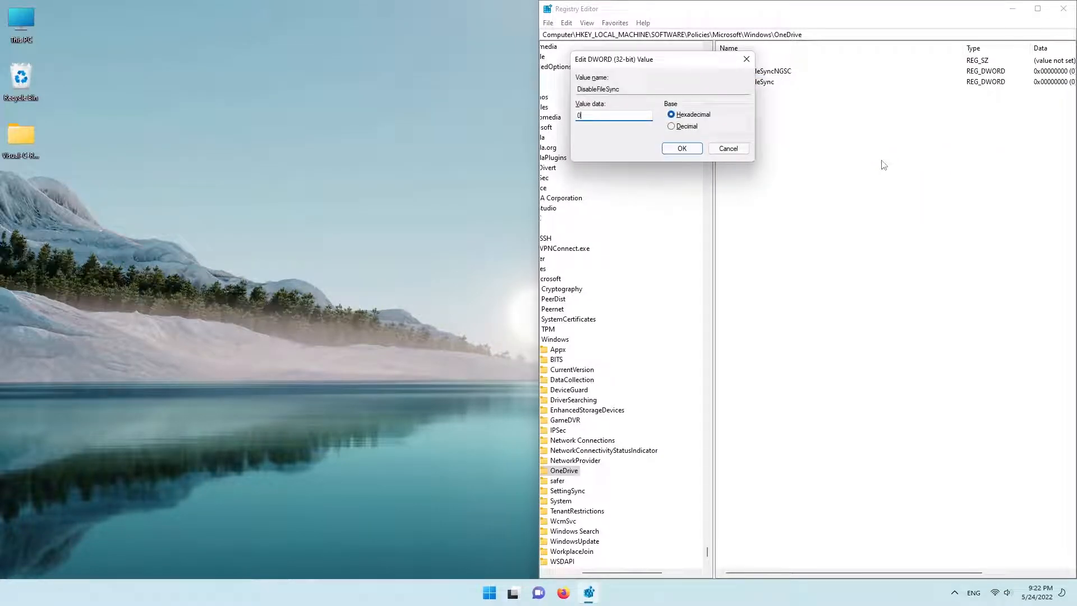
{"action": "key", "text": "Return"}
Step: Maximize Registry Editor, check the DisableFileSyncNGSC and DisableFileSync values, and close the window
{"action": "left_click", "coordinate": [1037, 9]}
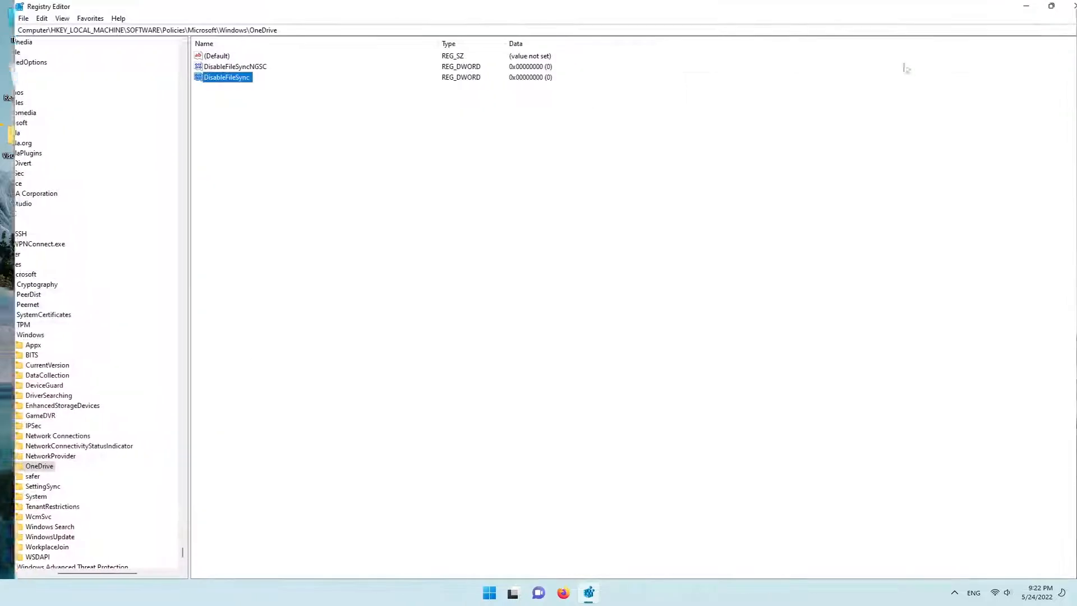
{"action": "left_click", "coordinate": [221, 67]}
{"action": "left_click", "coordinate": [224, 77]}
{"action": "left_click", "coordinate": [225, 67]}
{"action": "left_click", "coordinate": [246, 106]}
{"action": "left_click", "coordinate": [1063, 7]}
Step: Quit the OneDrive app that is running in the background
{"action": "left_click", "coordinate": [501, 593]}
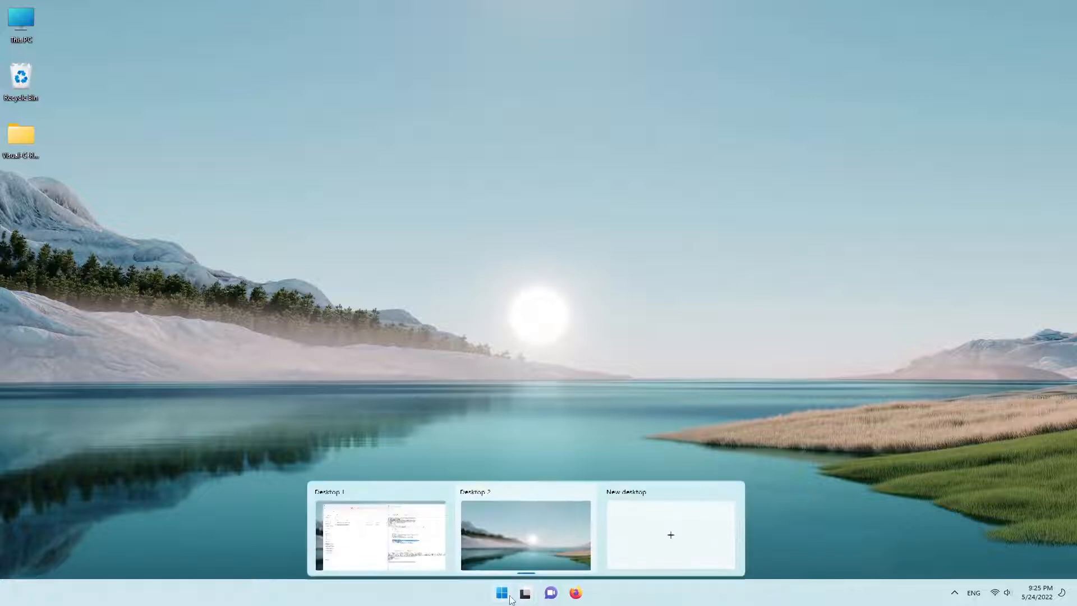
{"action": "left_click", "coordinate": [497, 590]}
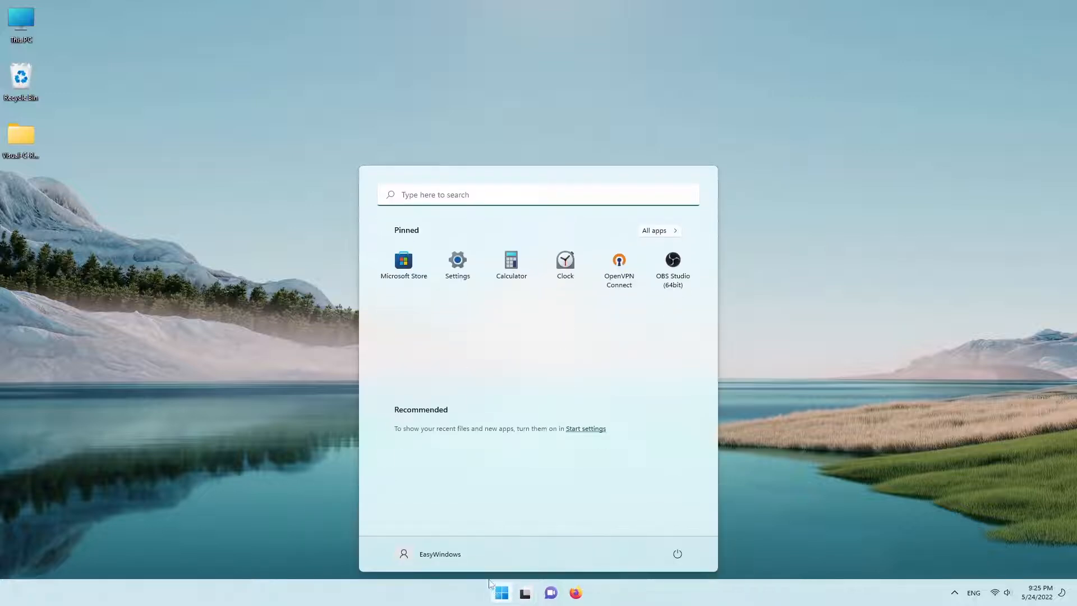
{"action": "left_click", "coordinate": [954, 592]}
{"action": "right_click", "coordinate": [944, 538]}
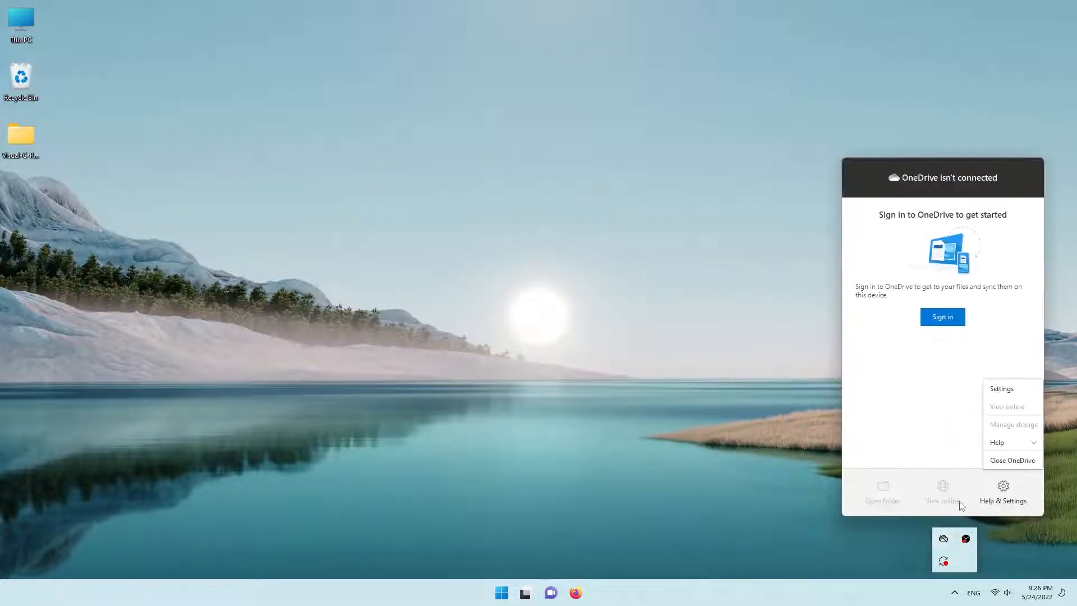
{"action": "left_click", "coordinate": [1011, 460]}
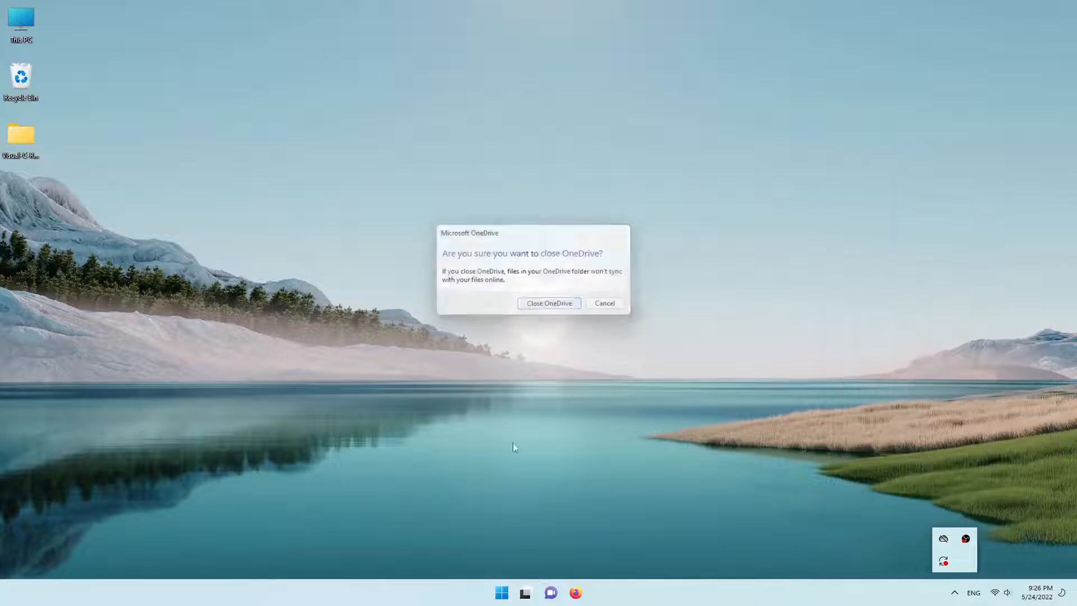
Step: Search Windows for onedrive and choose to uninstall the OneDrive app
{"action": "key", "text": "super"}
{"action": "type", "text": "open"}
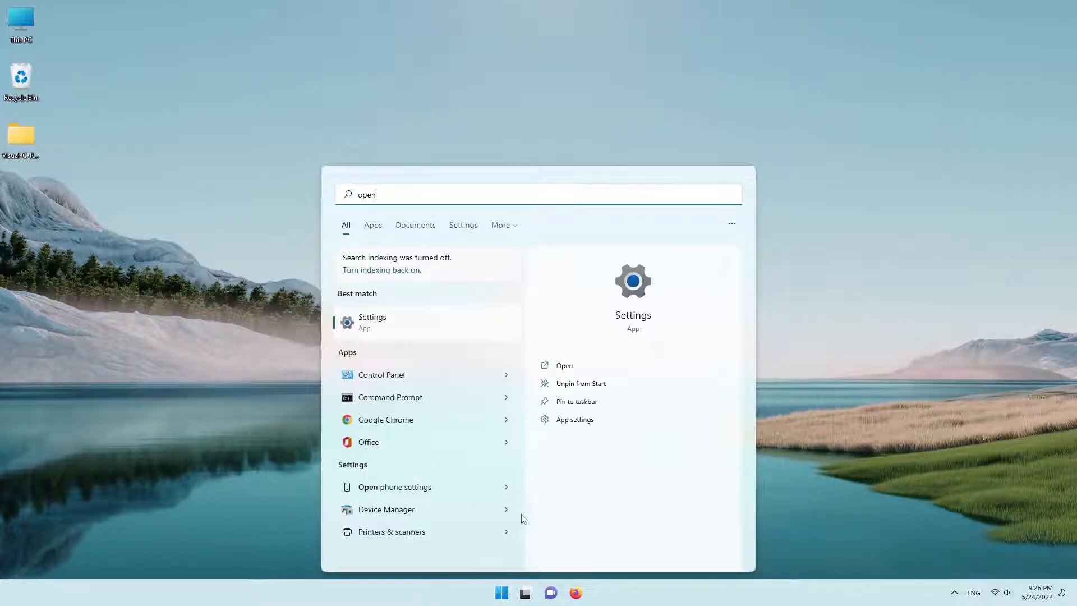
{"action": "key", "text": "BackSpace"}
{"action": "key", "text": "BackSpace"}
{"action": "key", "text": "BackSpace"}
{"action": "type", "text": "ned"}
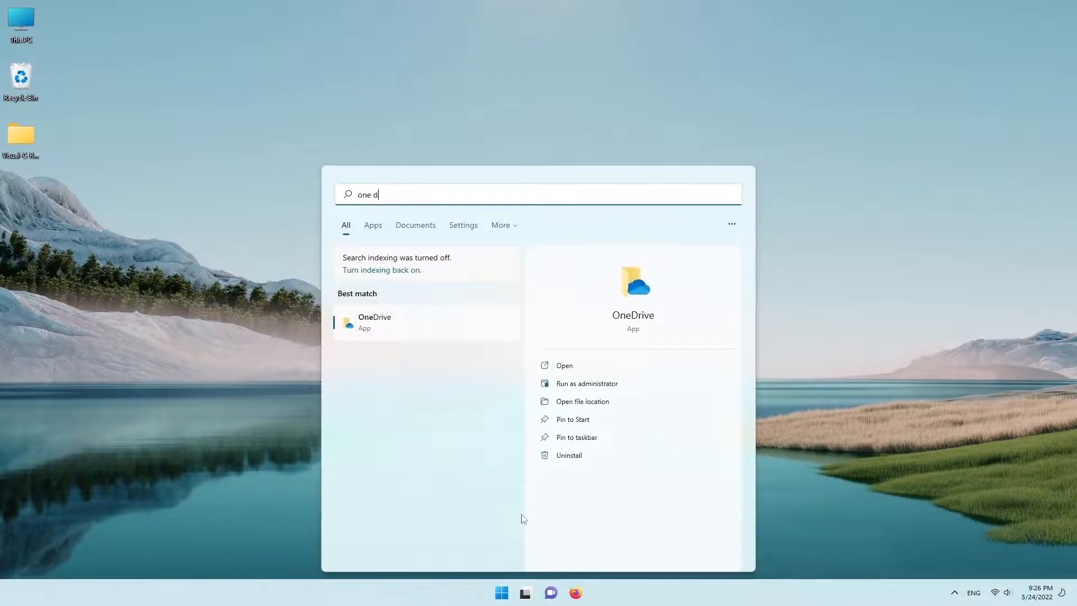
{"action": "type", "text": "rive"}
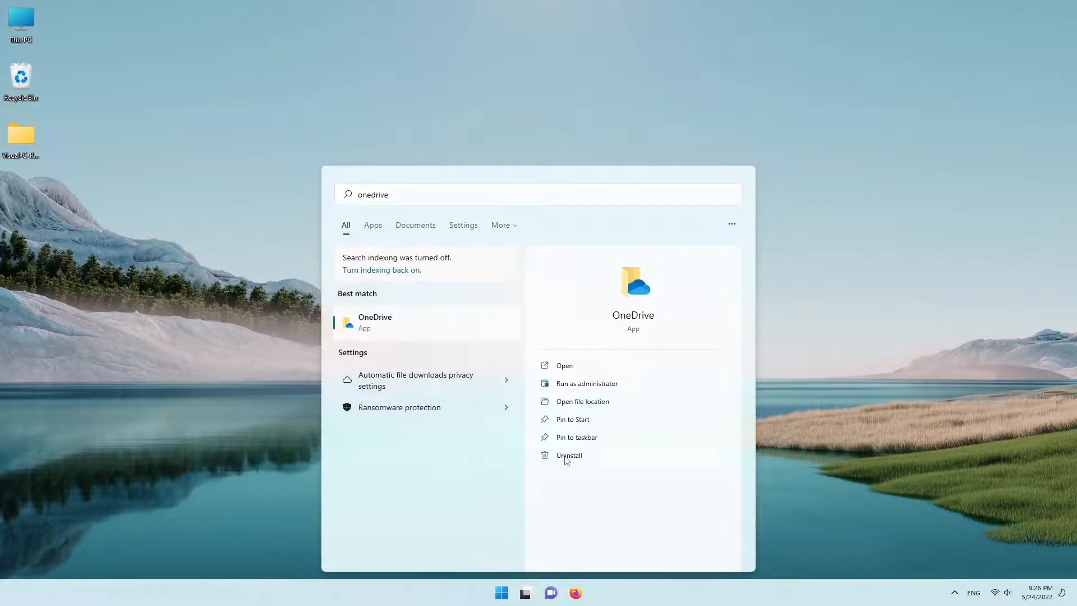
{"action": "left_click", "coordinate": [568, 455]}
Step: Look through the installed programs in Programs and Features for OneDrive
{"action": "left_click", "coordinate": [188, 472]}
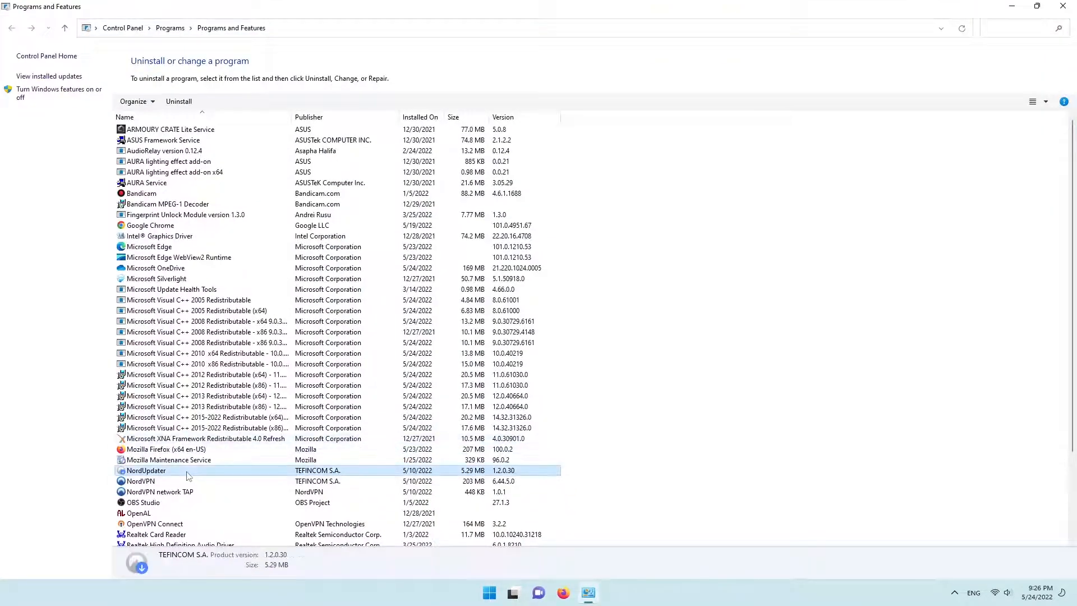
{"action": "key", "text": "o"}
{"action": "scroll", "coordinate": [186, 467], "scroll_direction": "down", "scroll_amount": 4}
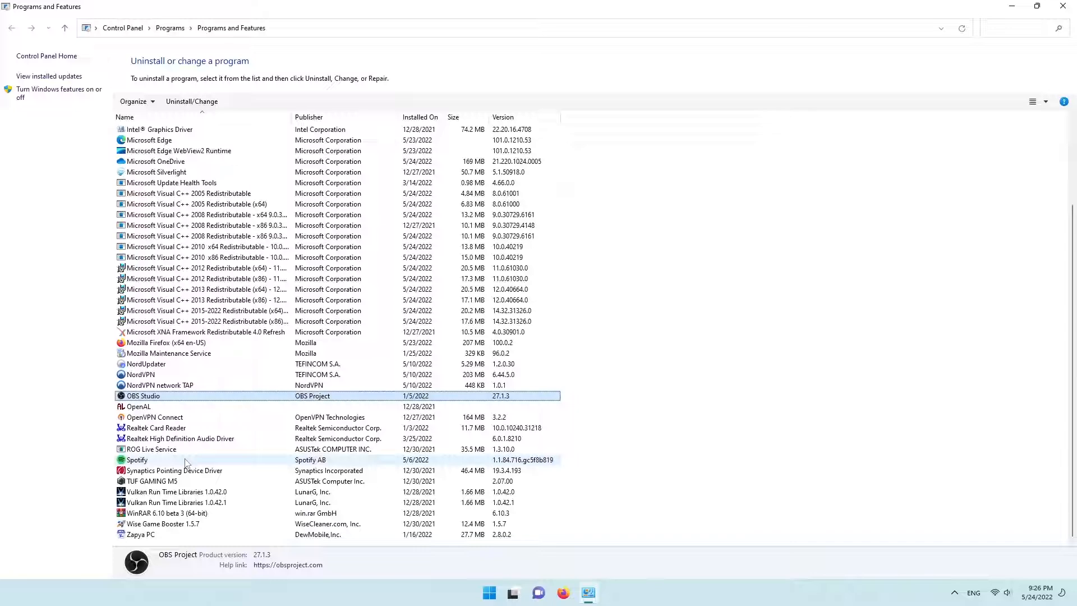
{"action": "left_click", "coordinate": [185, 417]}
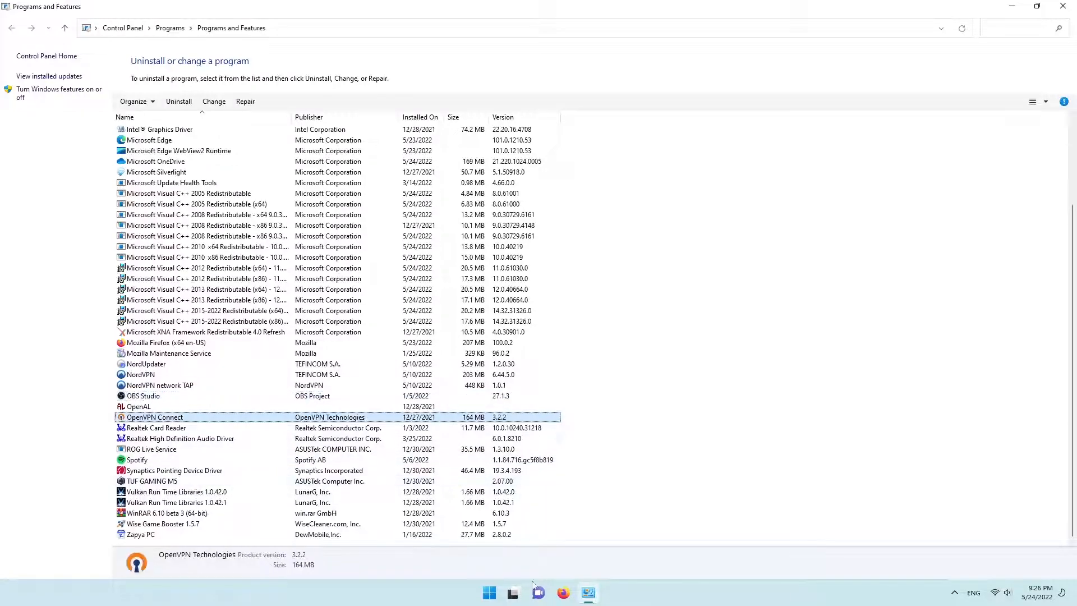
Step: Open Apps & features in Windows Settings and search the app list for "one"
{"action": "left_click", "coordinate": [487, 593]}
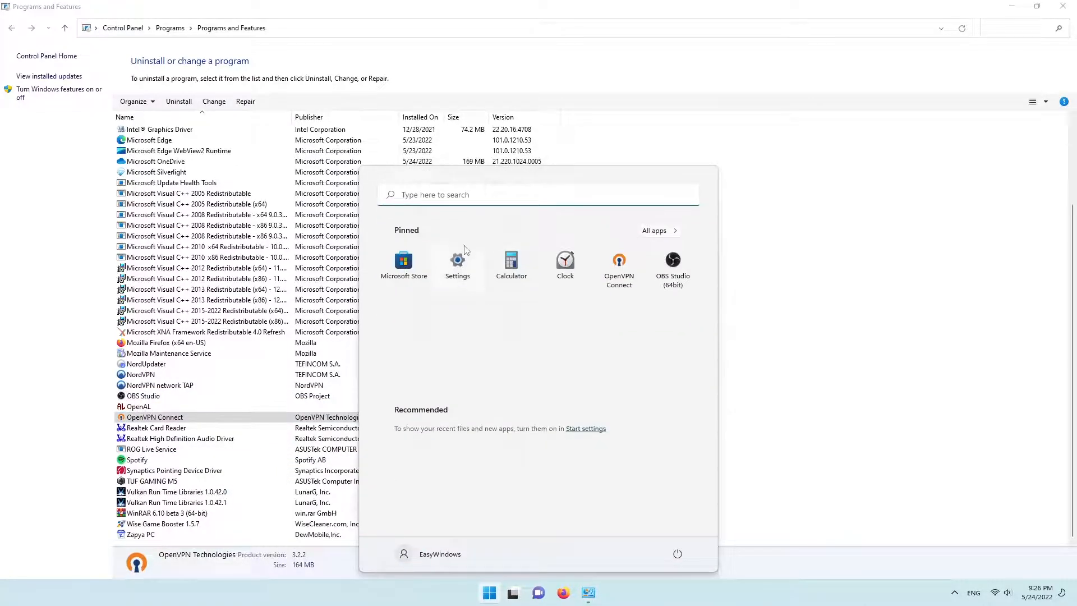
{"action": "left_click", "coordinate": [464, 247]}
{"action": "left_click", "coordinate": [52, 206]}
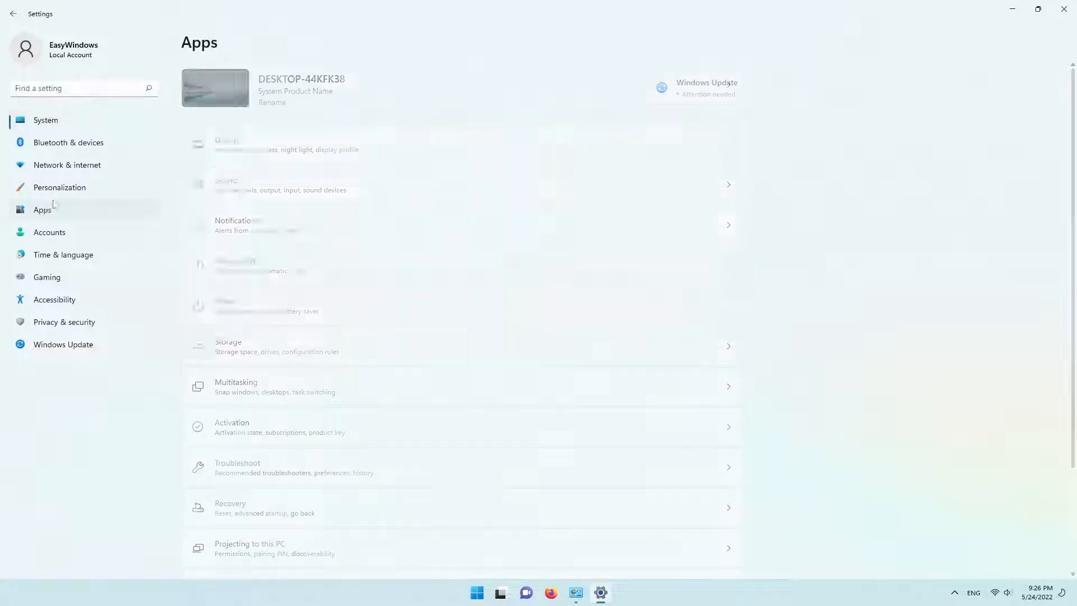
{"action": "left_click", "coordinate": [262, 84]}
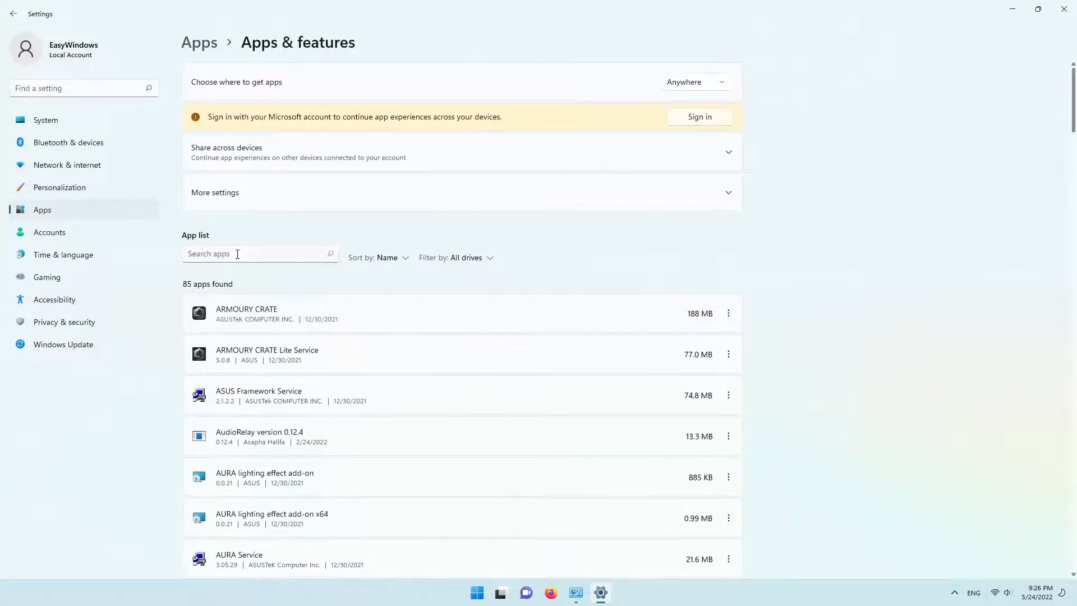
{"action": "left_click", "coordinate": [258, 257]}
{"action": "type", "text": "o"}
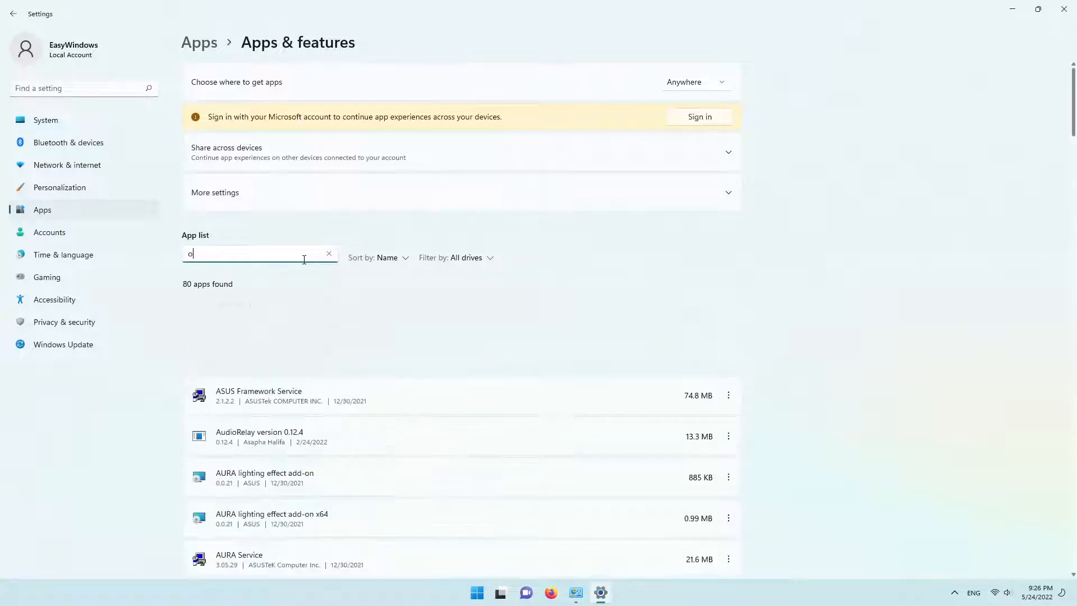
{"action": "type", "text": "ne"}
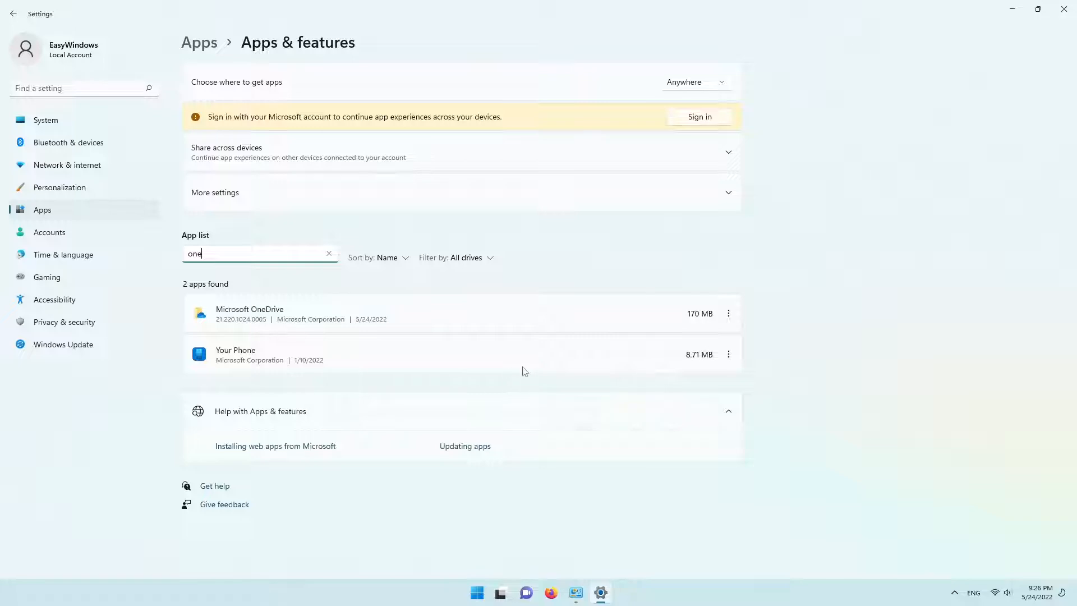
Step: Uninstall Microsoft OneDrive from the app list and close the Settings and Programs and Features windows
{"action": "left_click", "coordinate": [728, 313]}
{"action": "left_click", "coordinate": [649, 356]}
{"action": "left_click", "coordinate": [690, 377]}
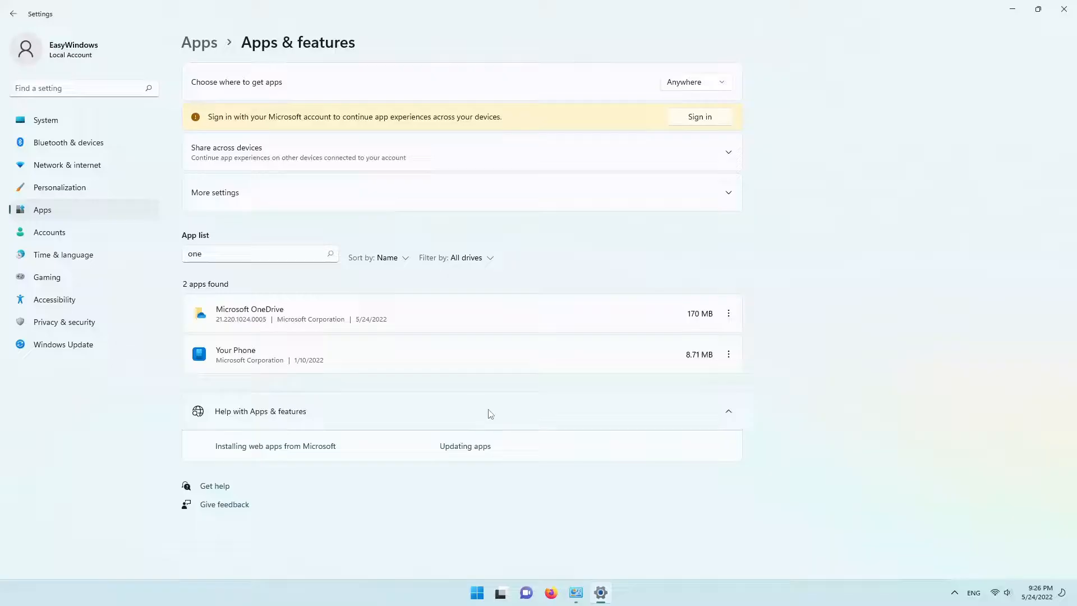
{"action": "mouse_move", "coordinate": [599, 596]}
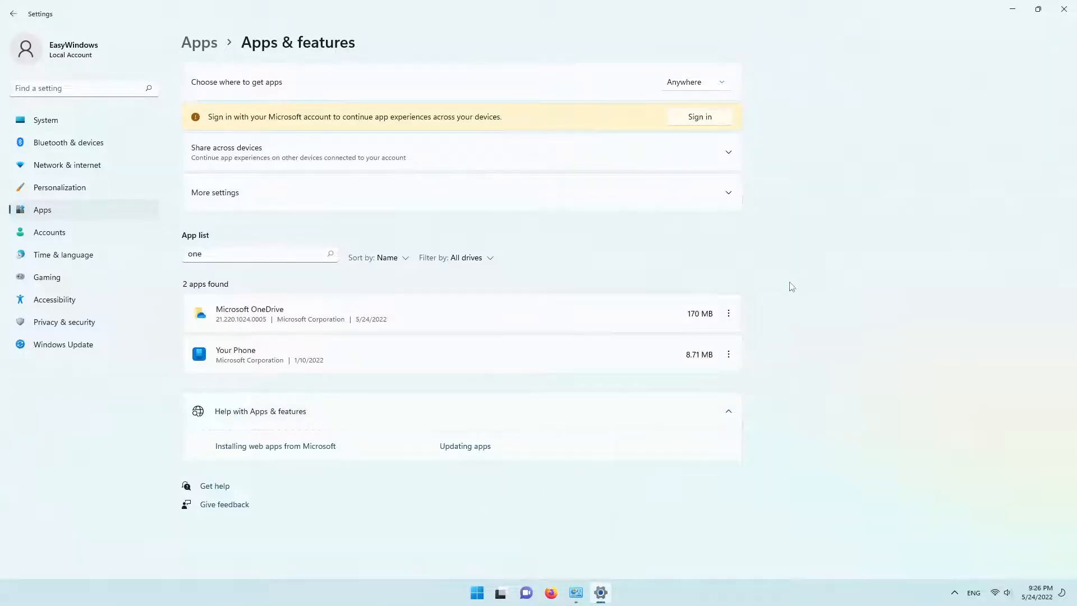
{"action": "left_click", "coordinate": [1063, 9]}
{"action": "left_click", "coordinate": [1062, 5]}
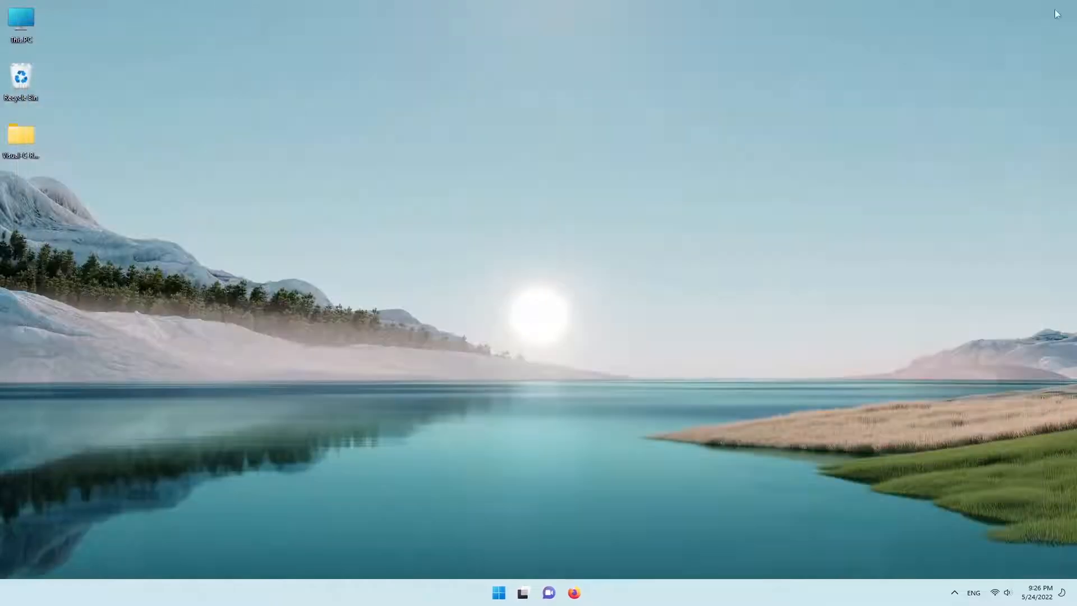
Step: Open the folder C:\Windows\SysWOW64 in File Explorer
{"action": "double_click", "coordinate": [36, 5]}
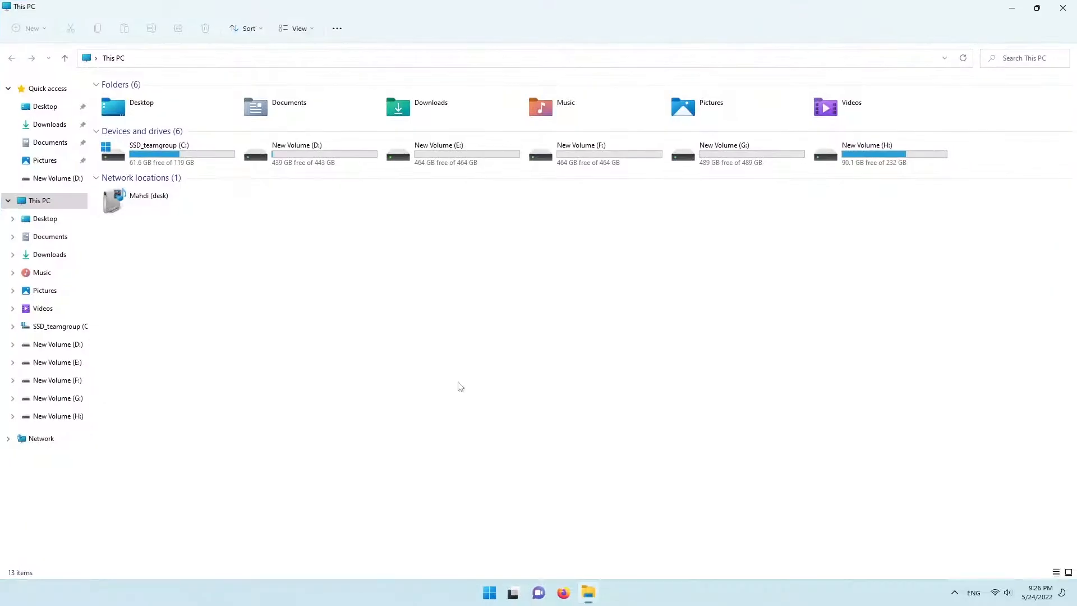
{"action": "double_click", "coordinate": [169, 160]}
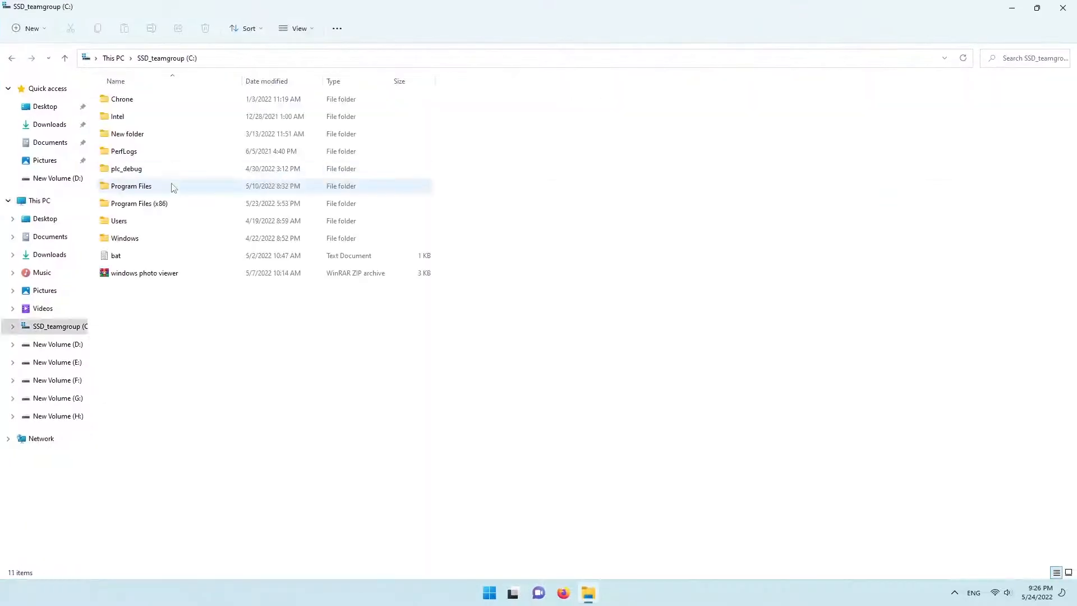
{"action": "double_click", "coordinate": [125, 238]}
{"action": "scroll", "coordinate": [203, 335], "scroll_direction": "down", "scroll_amount": 18}
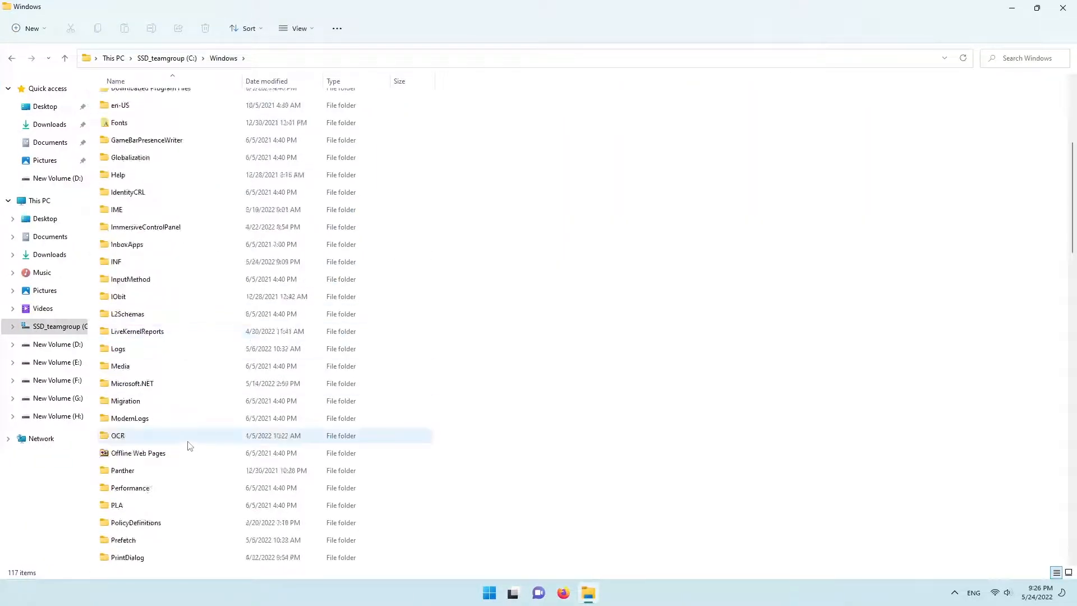
{"action": "scroll", "coordinate": [186, 430], "scroll_direction": "up", "scroll_amount": 3}
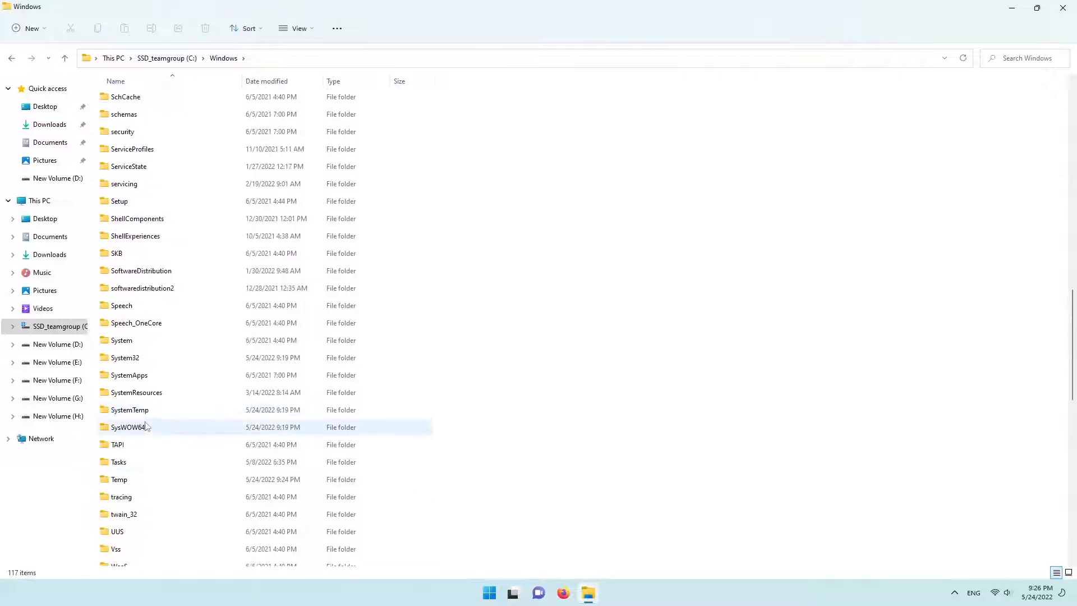
{"action": "double_click", "coordinate": [145, 429]}
Step: Find the OneDrive files in the SysWOW64 folder by searching for "onedrive"
{"action": "scroll", "coordinate": [169, 432], "scroll_direction": "down", "scroll_amount": 5}
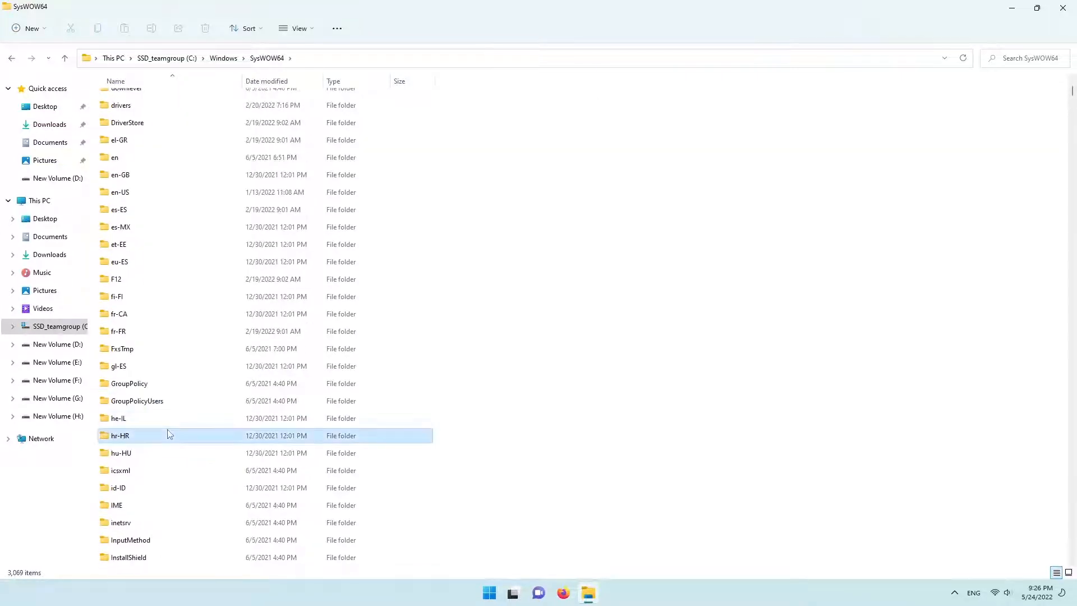
{"action": "key", "text": "o"}
{"action": "key", "text": "o"}
{"action": "key", "text": "o"}
{"action": "key", "text": "o"}
{"action": "key", "text": "o"}
{"action": "key", "text": "o"}
{"action": "key", "text": "o"}
{"action": "key", "text": "o"}
{"action": "key", "text": "o"}
{"action": "key", "text": "o"}
{"action": "key", "text": "o"}
{"action": "key", "text": "o"}
{"action": "key", "text": "o"}
{"action": "key", "text": "o"}
{"action": "key", "text": "o"}
{"action": "key", "text": "o"}
{"action": "key", "text": "o"}
{"action": "key", "text": "o"}
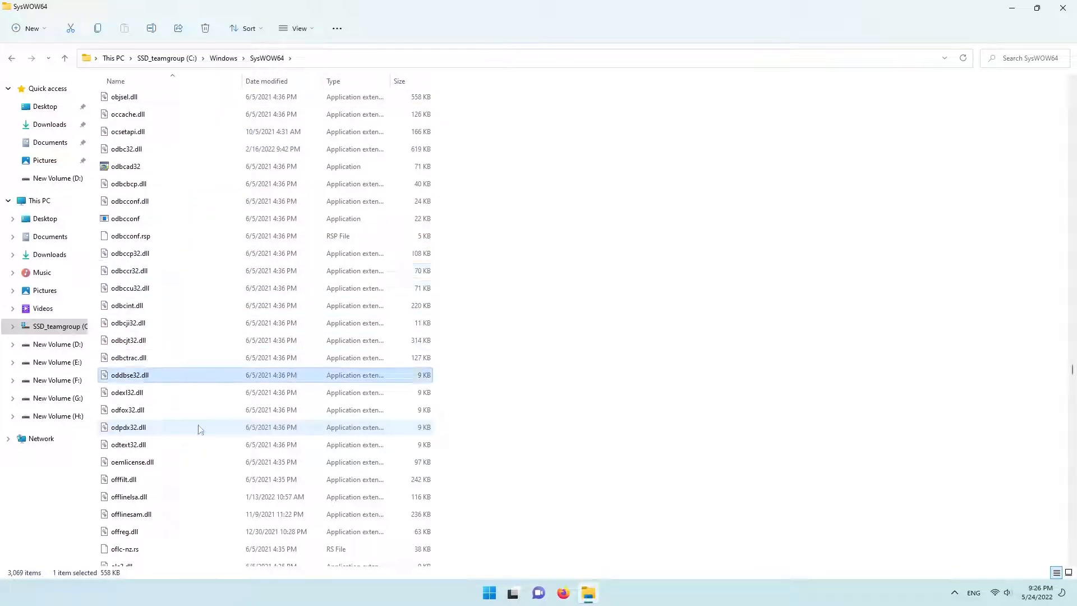
{"action": "key", "text": "o"}
{"action": "key", "text": "o"}
{"action": "left_click", "coordinate": [996, 61]}
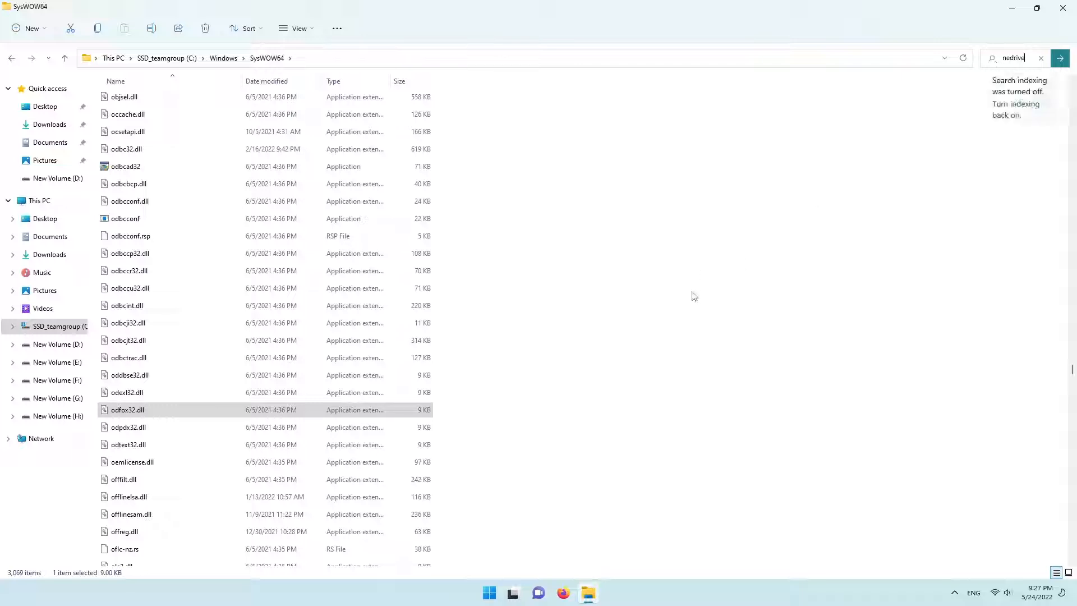
{"action": "type", "text": "onedrive"}
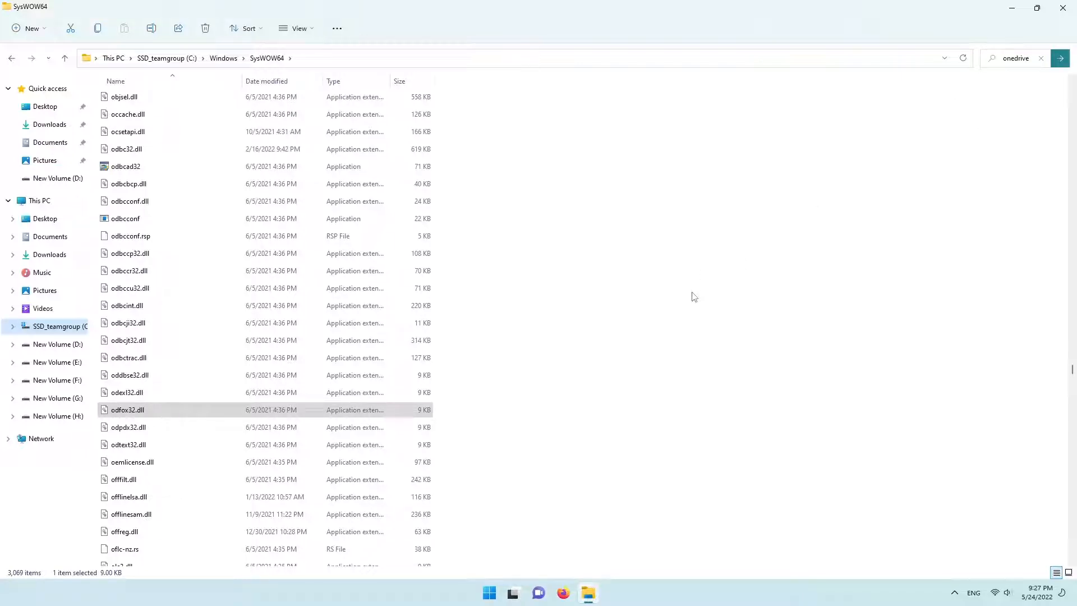
{"action": "key", "text": "Return"}
Step: Run OneDriveSetup from the search results as administrator and allow it to make changes
{"action": "left_click", "coordinate": [125, 144]}
{"action": "right_click", "coordinate": [198, 137]}
{"action": "left_click", "coordinate": [259, 187]}
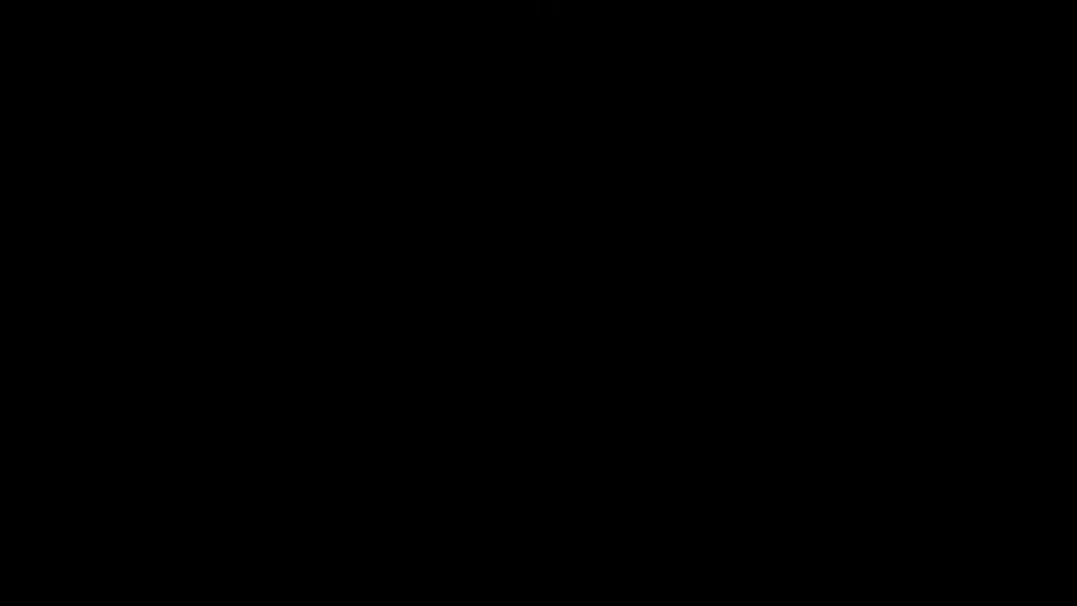
{"action": "left_click", "coordinate": [523, 386]}
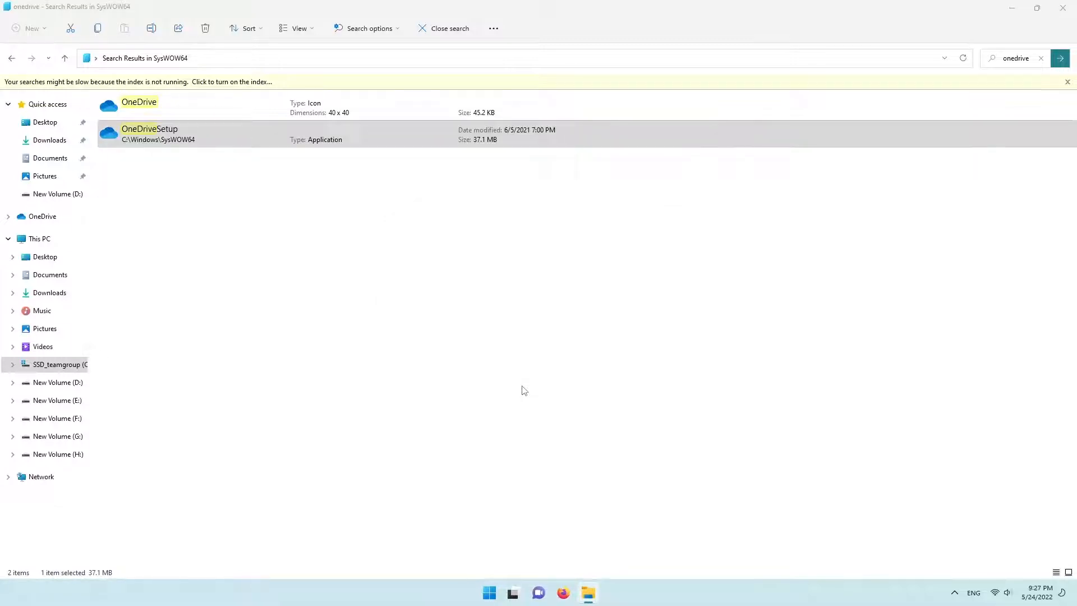
Step: Close the search results window and launch the reinstalled OneDrive app
{"action": "left_click", "coordinate": [1063, 8]}
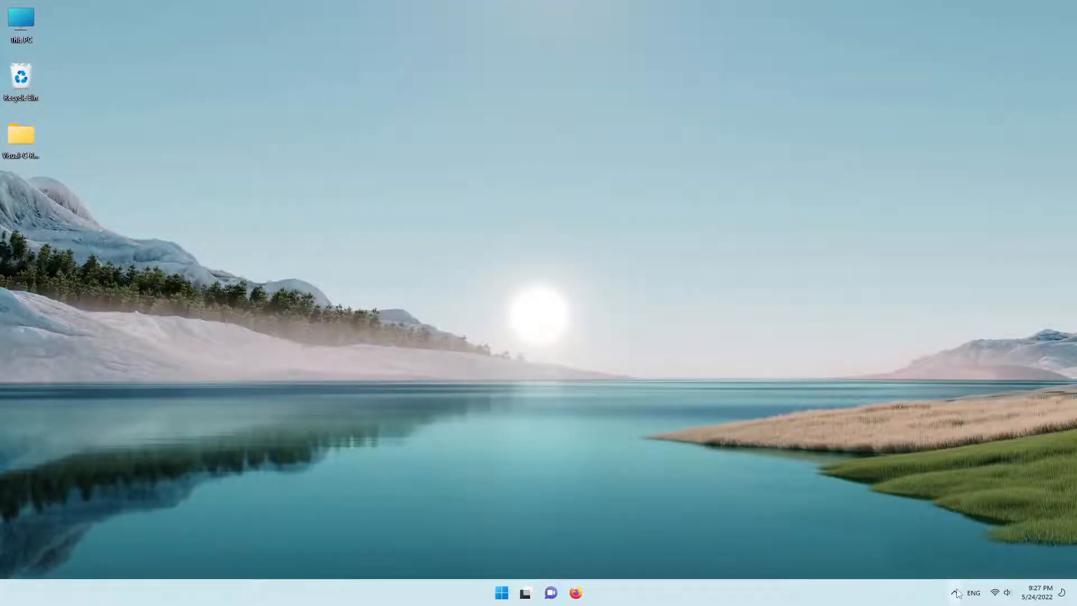
{"action": "left_click", "coordinate": [956, 593]}
{"action": "left_click", "coordinate": [502, 593]}
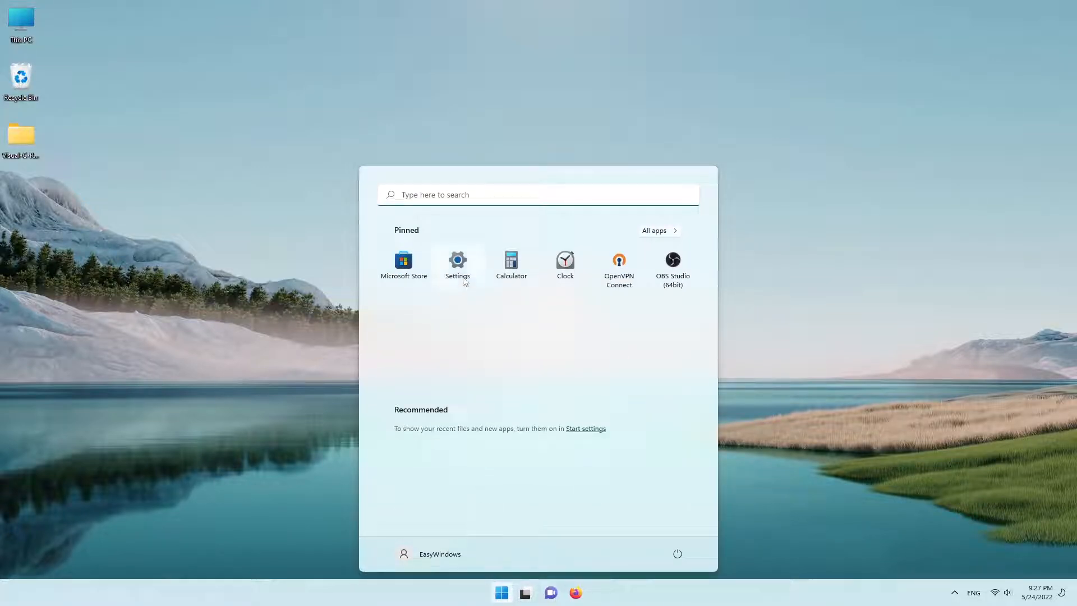
{"action": "type", "text": "o"}
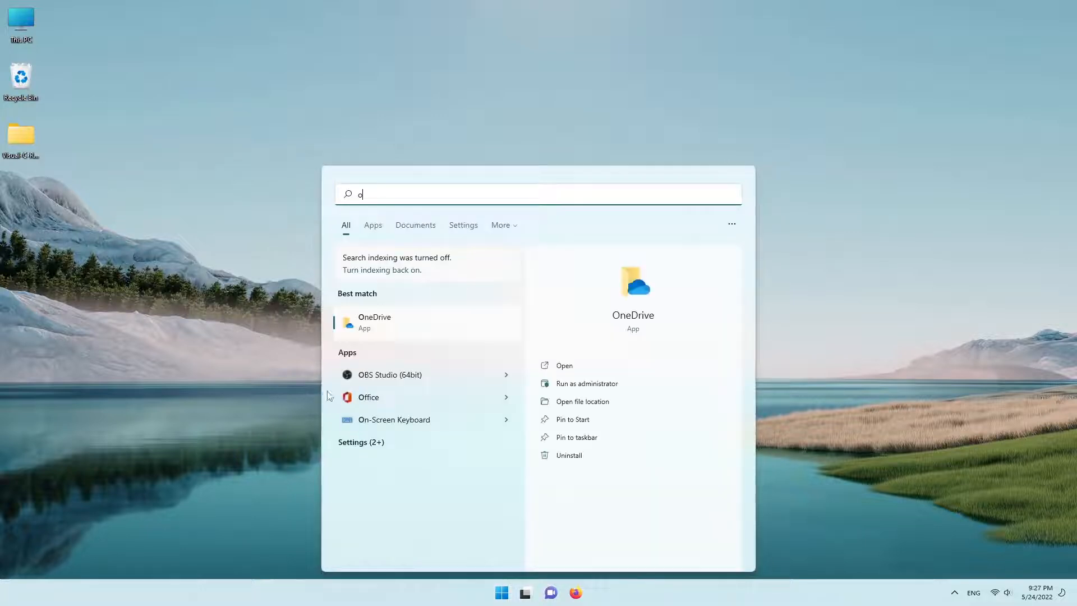
{"action": "key", "text": "Return"}
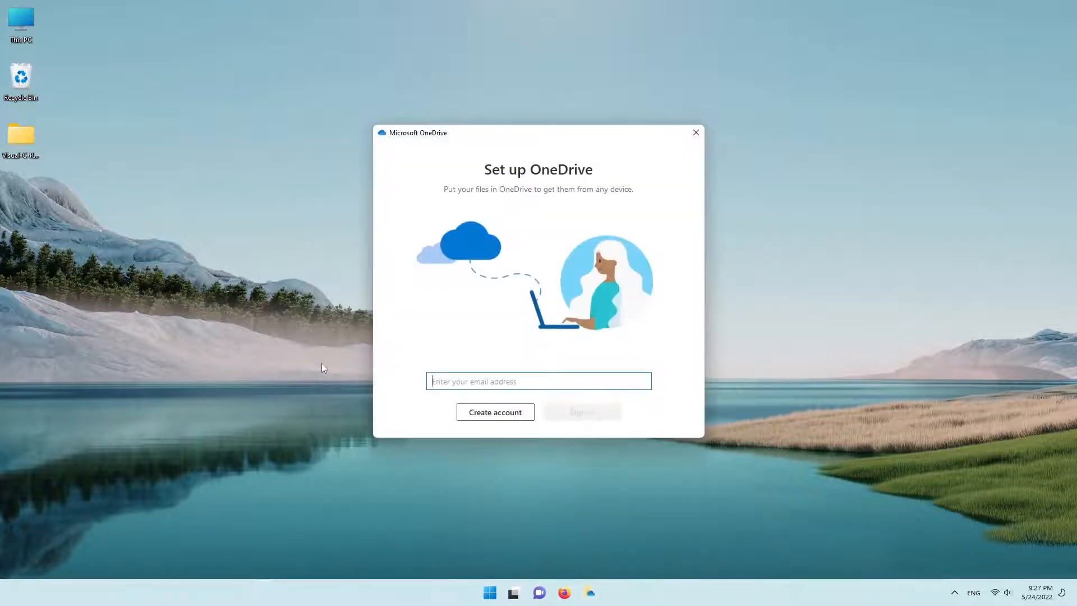
{"action": "left_click", "coordinate": [955, 595]}
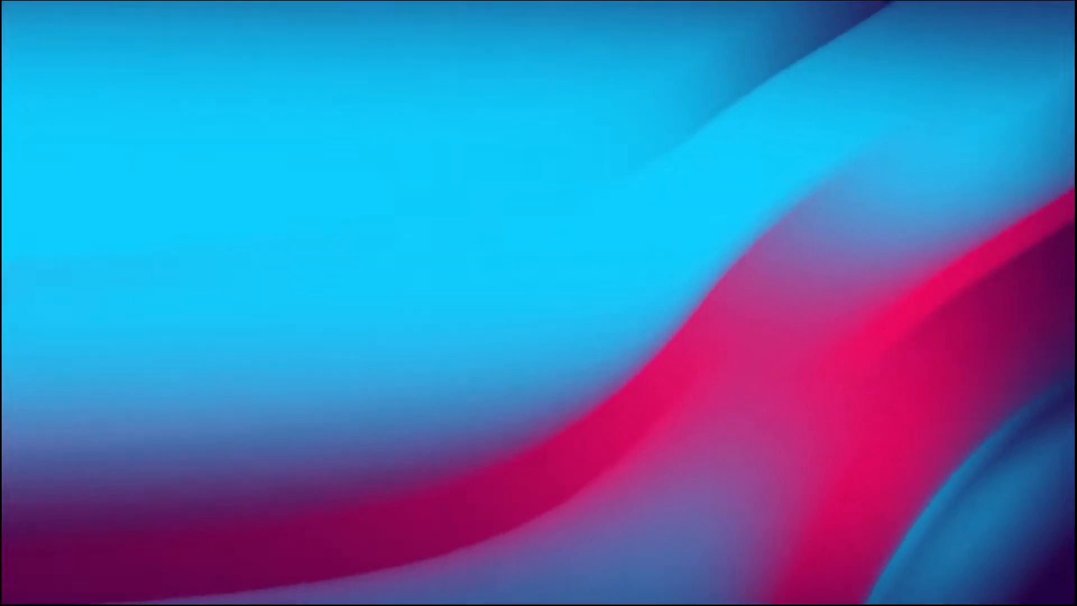